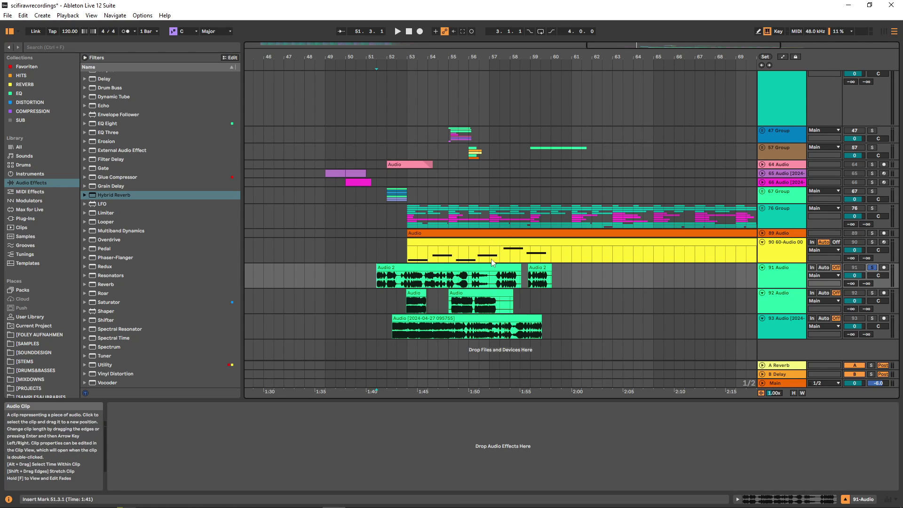
Step: Play the soloed recording on track 91 from its beginning and from two later points in the clip
{"action": "left_click_drag", "start_coordinate": [647, 44], "coordinate": [638, 57]}
{"action": "key", "text": "space"}
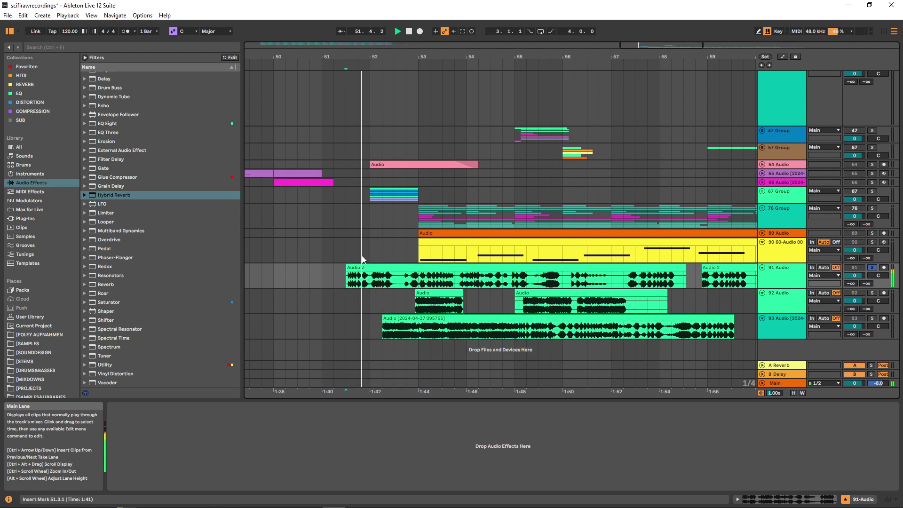
{"action": "left_click", "coordinate": [471, 281]}
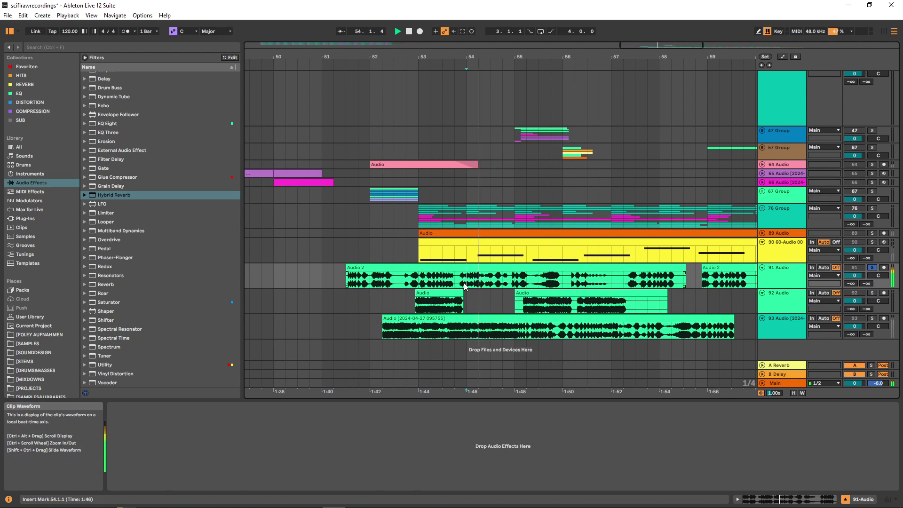
{"action": "left_click", "coordinate": [539, 283]}
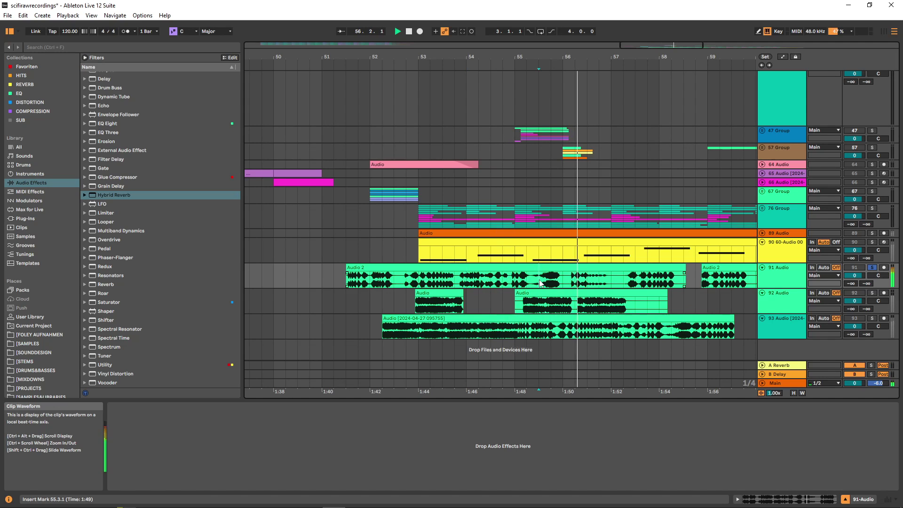
Step: Solo track 92 and listen to both of its audio clips from their starts
{"action": "left_click", "coordinate": [872, 292]}
{"action": "key", "text": "space"}
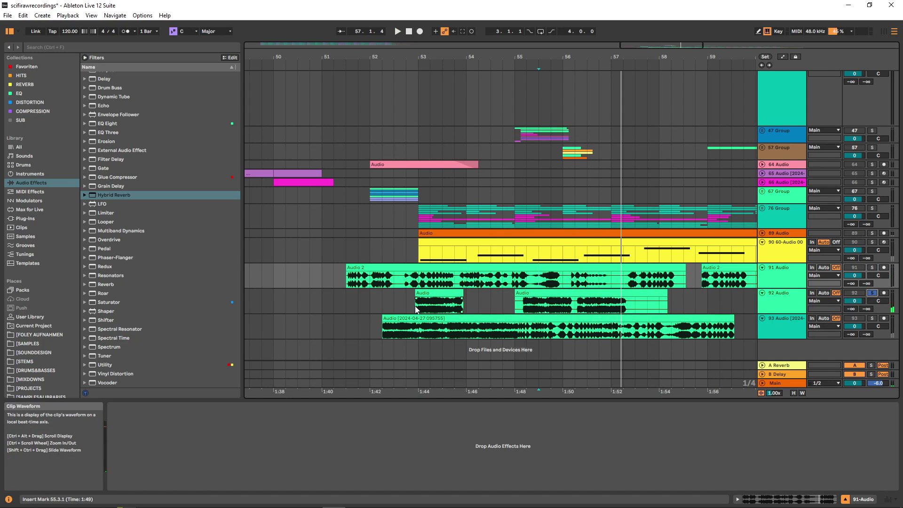
{"action": "left_click", "coordinate": [414, 307]}
{"action": "key", "text": "space"}
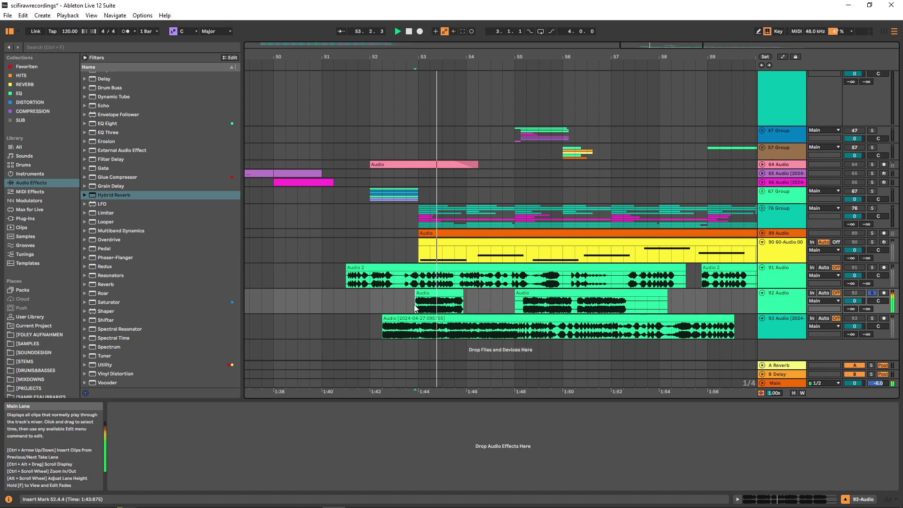
{"action": "left_click", "coordinate": [515, 308]}
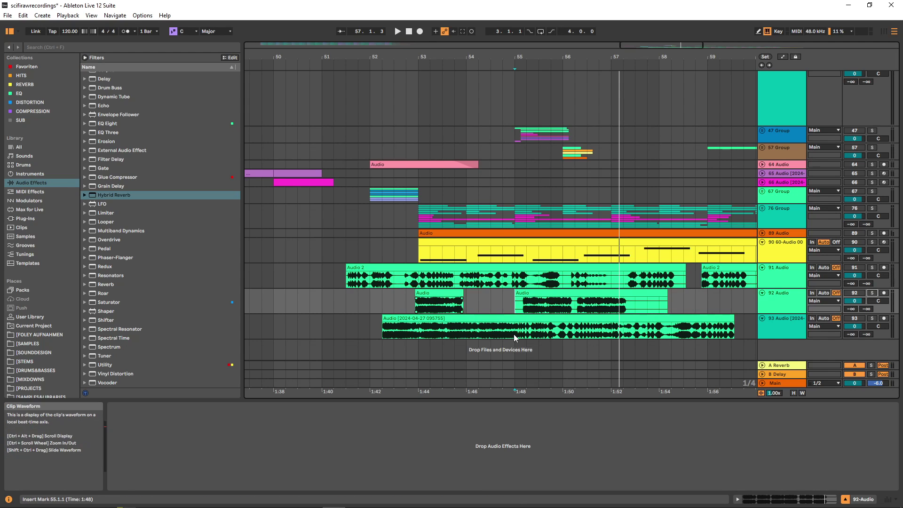
Step: Create a MIDI track below track 93, add Sampler to it, and load track 93's audio clip as the sample
{"action": "left_click", "coordinate": [785, 337]}
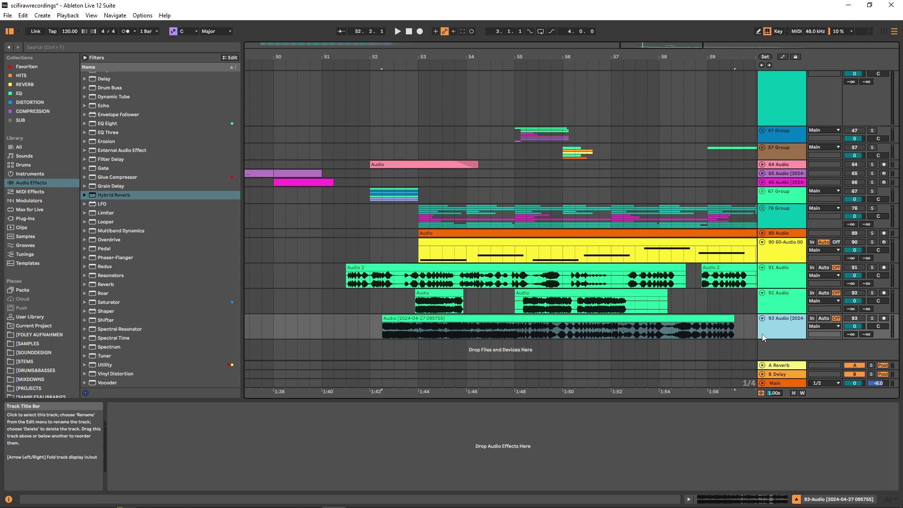
{"action": "key", "text": "ctrl+shift+t"}
{"action": "left_click", "coordinate": [29, 174]}
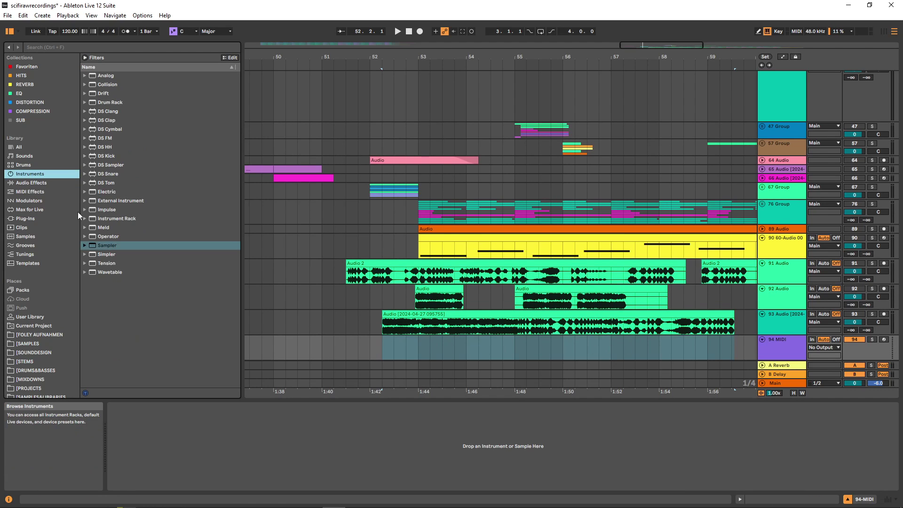
{"action": "left_click_drag", "start_coordinate": [100, 245], "coordinate": [447, 337]}
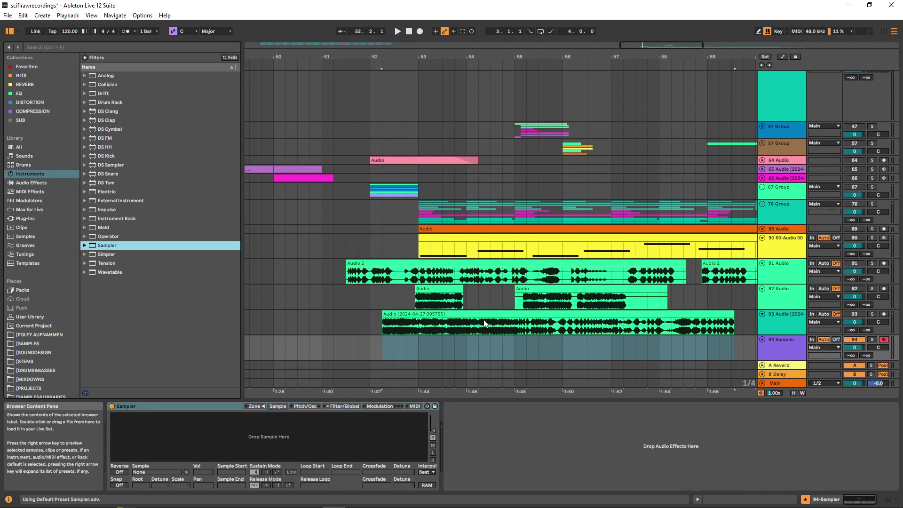
{"action": "left_click_drag", "start_coordinate": [262, 435], "coordinate": [261, 435]}
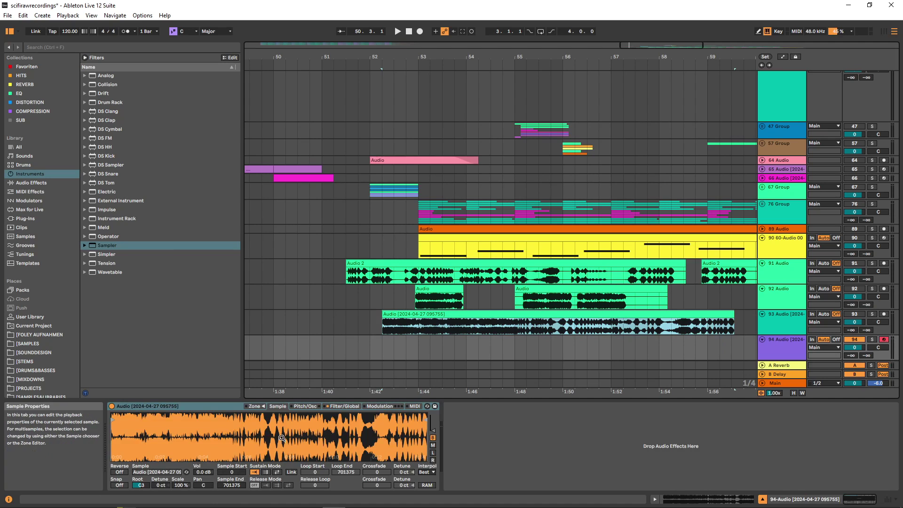
Step: Shape Sampler's volume envelope with sustain at -inf dB and a decay of about 2.25 s, and audition it with a note
{"action": "left_click", "coordinate": [335, 407]}
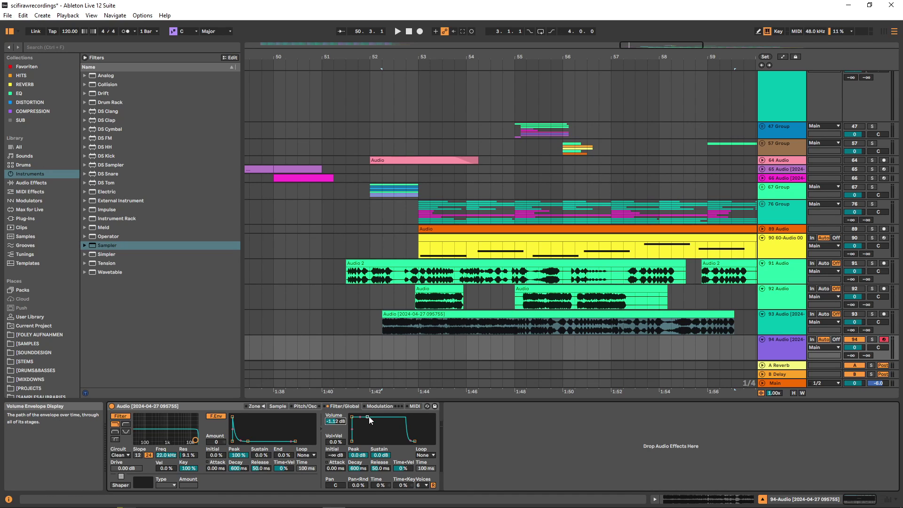
{"action": "left_click_drag", "start_coordinate": [368, 416], "coordinate": [371, 441]}
{"action": "key", "text": "a"}
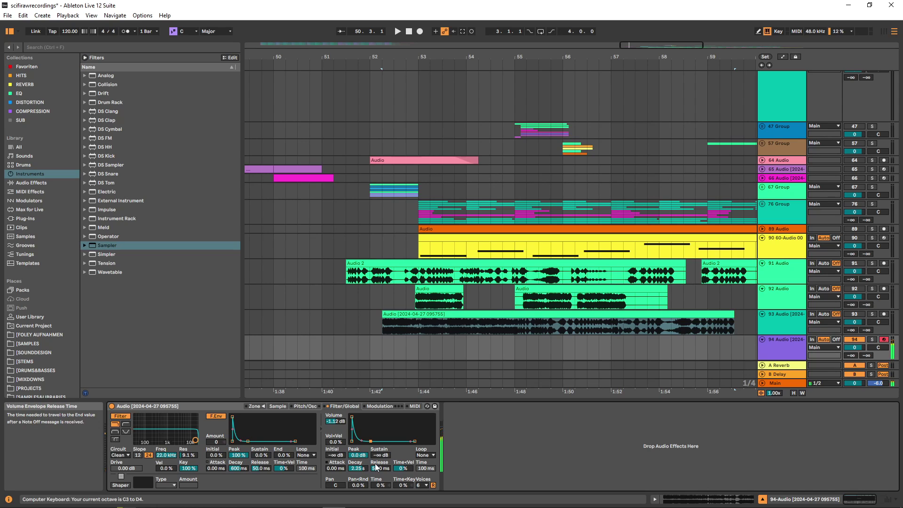
Step: Enable Sampler's pitch envelope with an amount of +48 st and lengthen its decay above 600 ms
{"action": "left_click", "coordinate": [306, 405]}
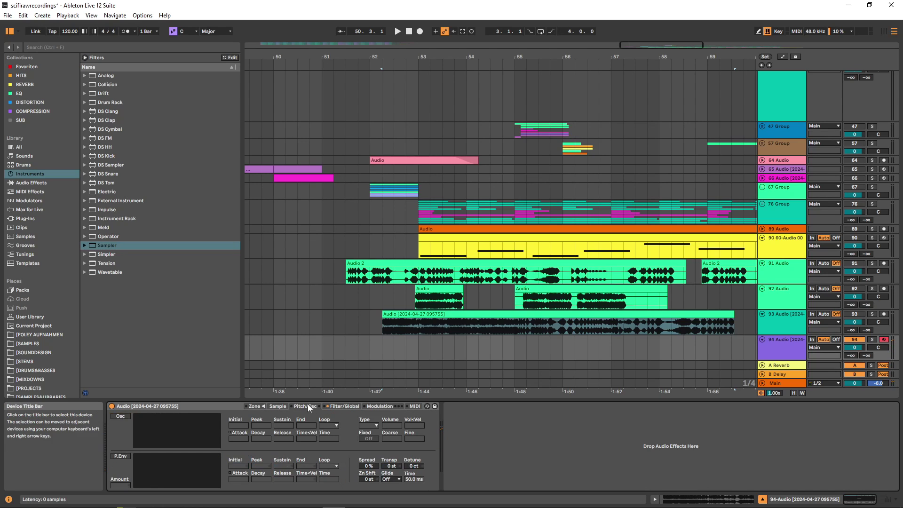
{"action": "left_click_drag", "start_coordinate": [119, 487], "coordinate": [120, 442]}
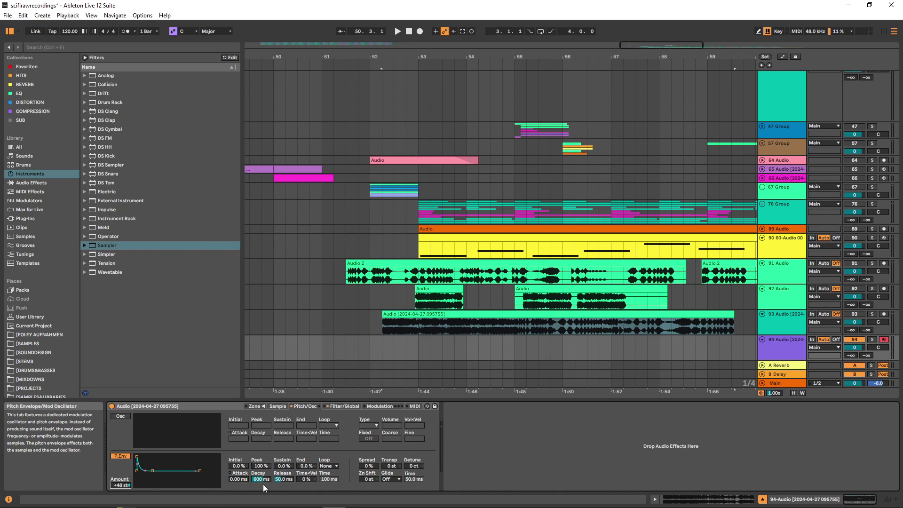
{"action": "scroll", "coordinate": [262, 479], "scroll_direction": "up", "scroll_amount": 3}
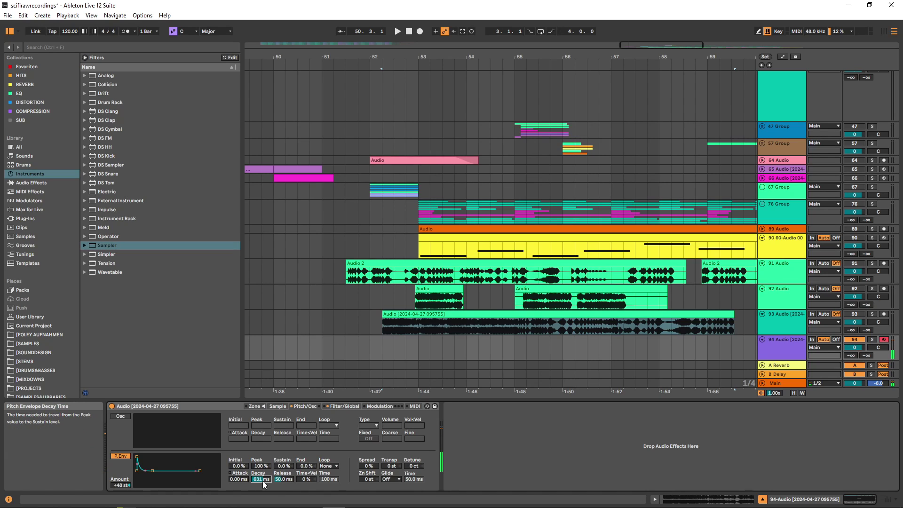
{"action": "scroll", "coordinate": [262, 479], "scroll_direction": "up", "scroll_amount": 4}
Step: Try moving the sample start point further into the Sampler waveform
{"action": "left_click", "coordinate": [278, 405]}
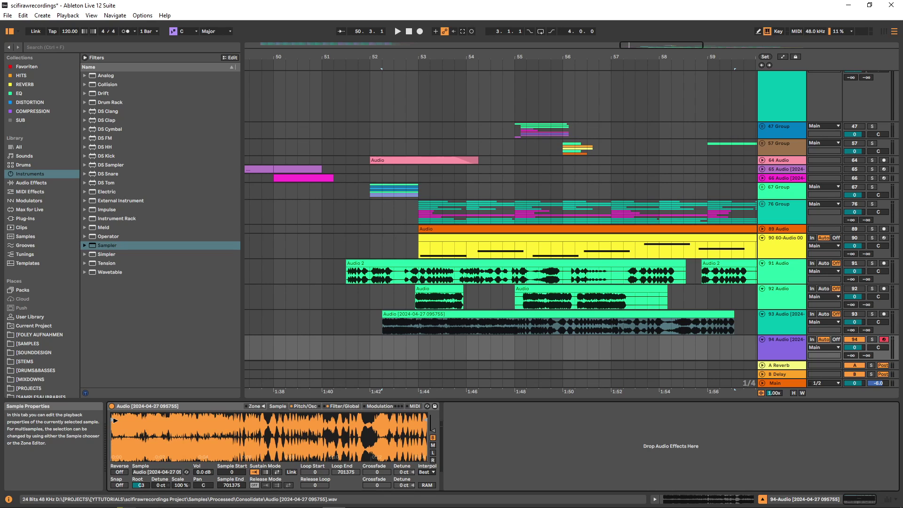
{"action": "mouse_move", "coordinate": [114, 418]}
{"action": "left_mouse_down"}
{"action": "mouse_move", "coordinate": [381, 432]}
{"action": "mouse_move", "coordinate": [199, 432]}
{"action": "left_mouse_up"}
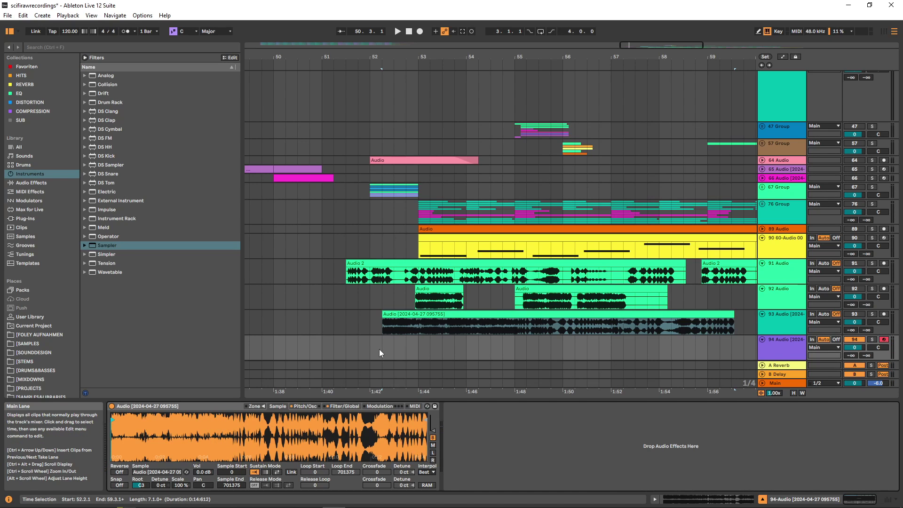
Step: Create a one-bar MIDI clip at bar 52 on the Sampler track, with looping off and a full-length C3 note
{"action": "double_click", "coordinate": [374, 344]}
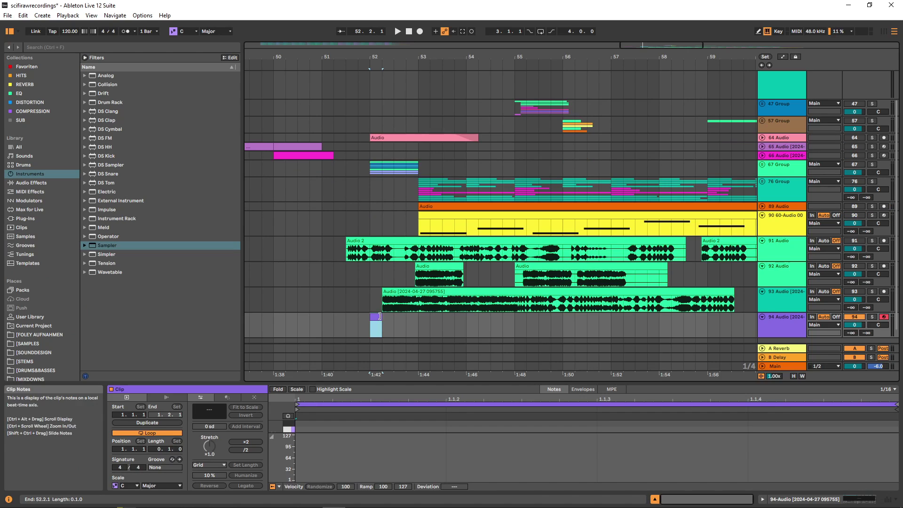
{"action": "left_click", "coordinate": [151, 432]}
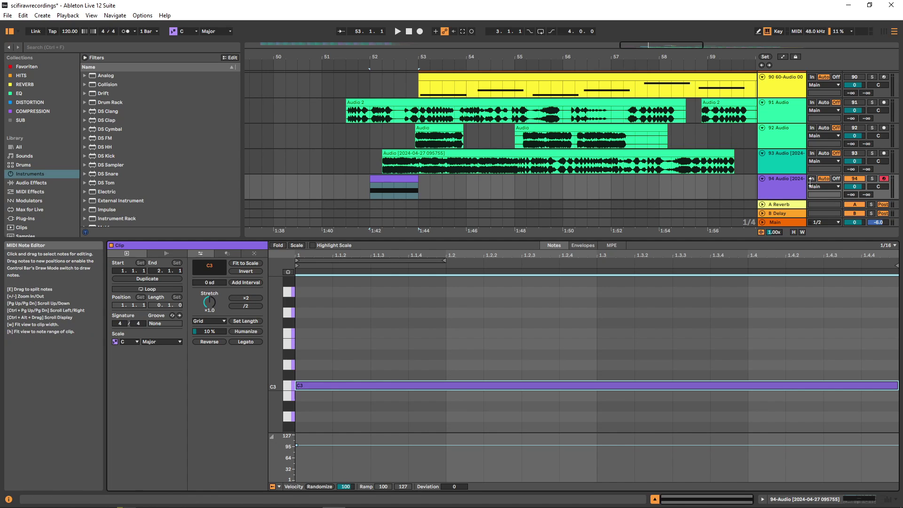
Step: Play the MIDI clip while shifting Sampler's sample start back to about 48982
{"action": "left_click", "coordinate": [785, 187]}
{"action": "key", "text": "space"}
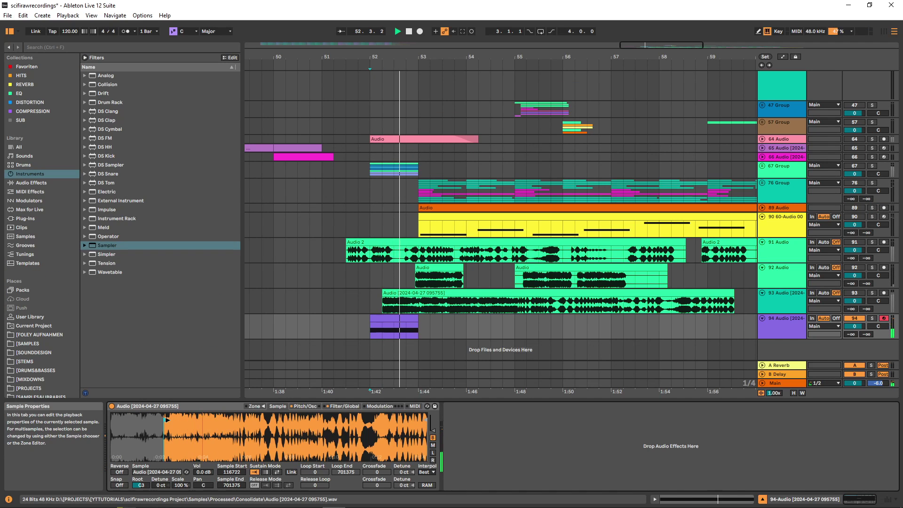
{"action": "left_click_drag", "start_coordinate": [165, 419], "coordinate": [136, 416]}
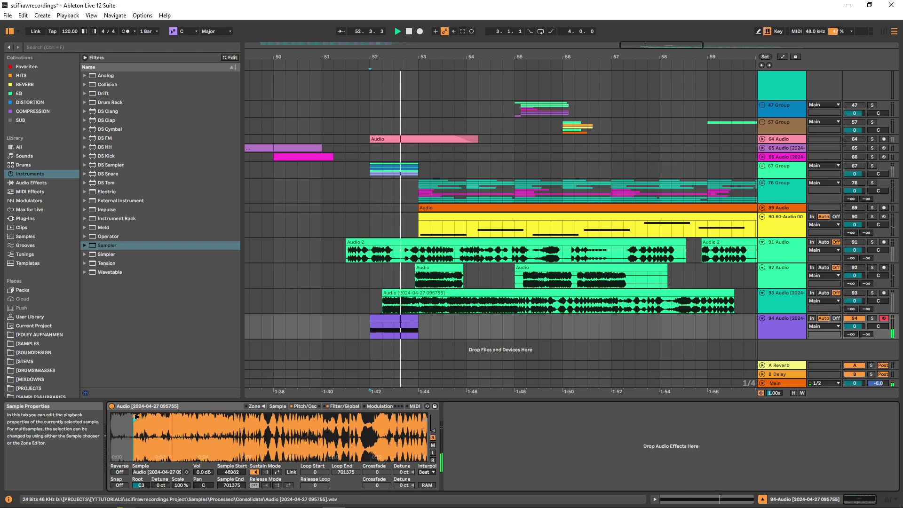
{"action": "key", "text": "space"}
Step: Add A1 and C4 notes at the start of the MIDI clip and extend them to its full length using Legato
{"action": "key", "text": "shift+Tab"}
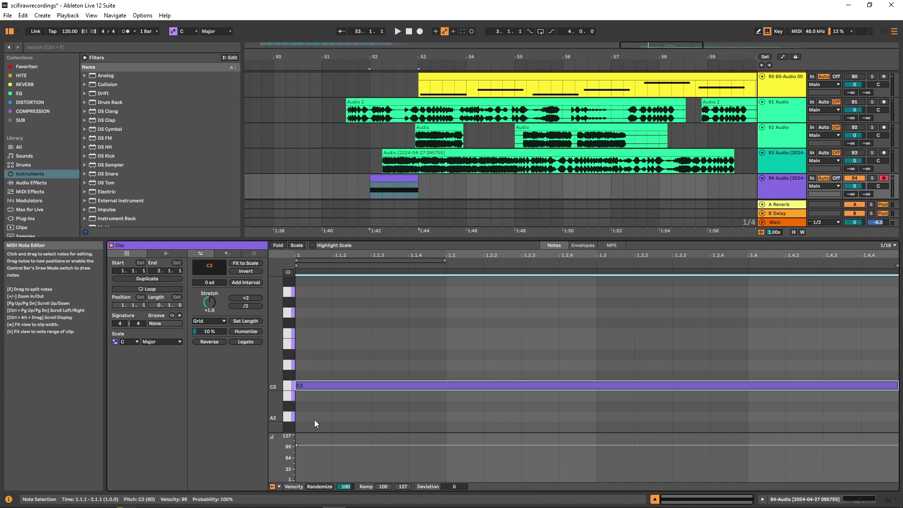
{"action": "scroll", "coordinate": [319, 394], "scroll_direction": "down", "scroll_amount": 5}
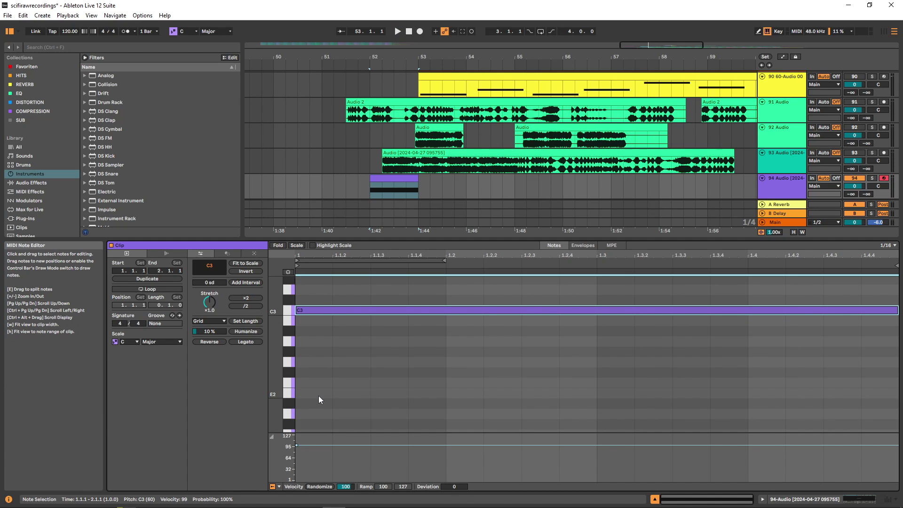
{"action": "scroll", "coordinate": [301, 405], "scroll_direction": "down", "scroll_amount": 1}
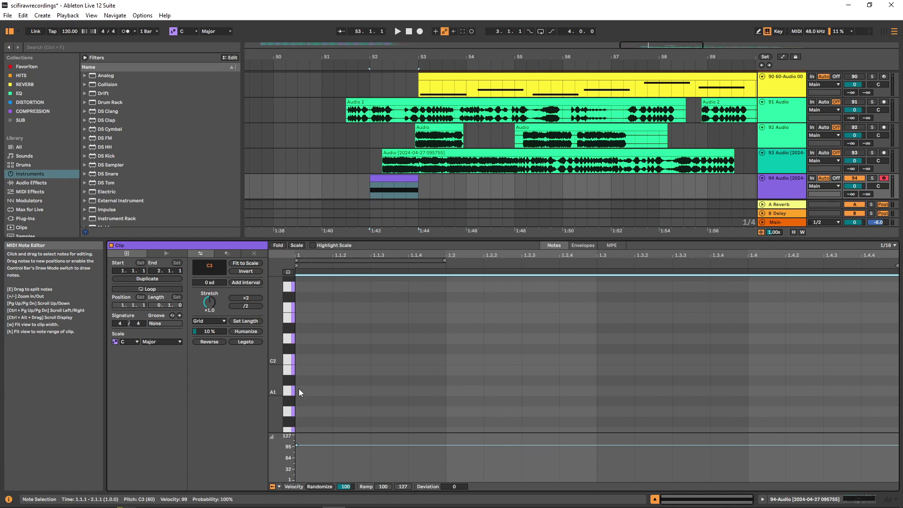
{"action": "double_click", "coordinate": [298, 390]}
{"action": "scroll", "coordinate": [357, 371], "scroll_direction": "up", "scroll_amount": 7}
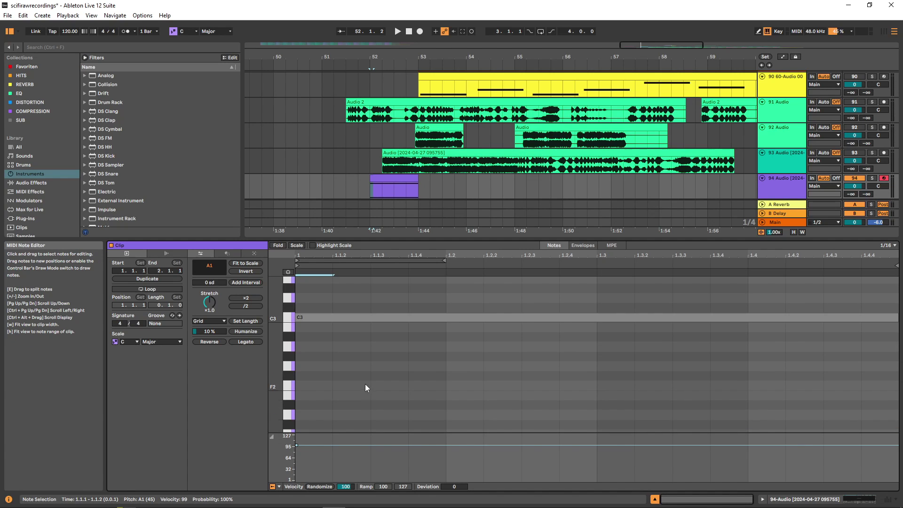
{"action": "double_click", "coordinate": [302, 305]}
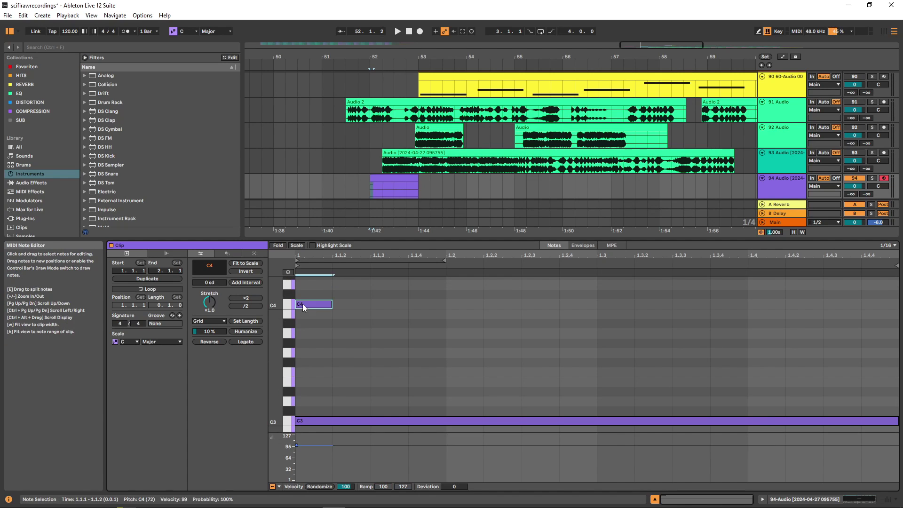
{"action": "left_click", "coordinate": [231, 342]}
Step: Set Sampler's sample start to about 224065 and pull it to an earlier point while the clip plays
{"action": "key", "text": "shift+Tab"}
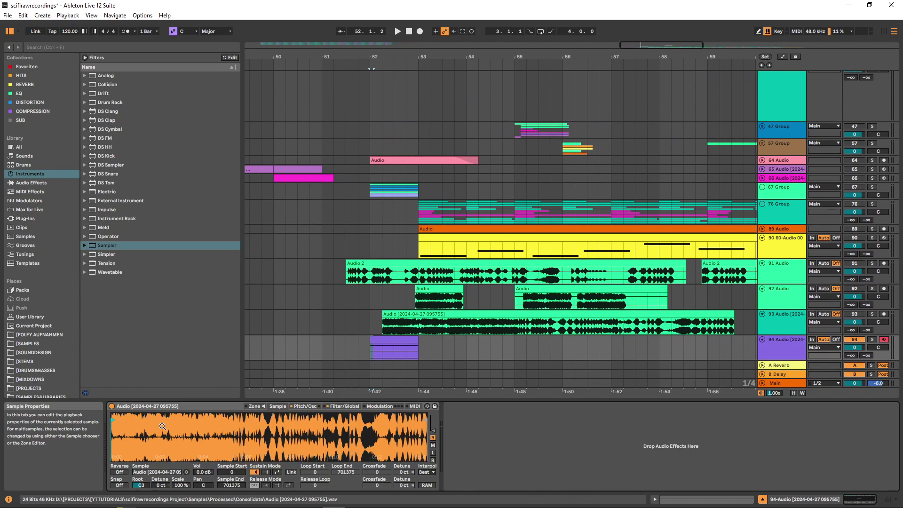
{"action": "left_click_drag", "start_coordinate": [115, 420], "coordinate": [216, 419]}
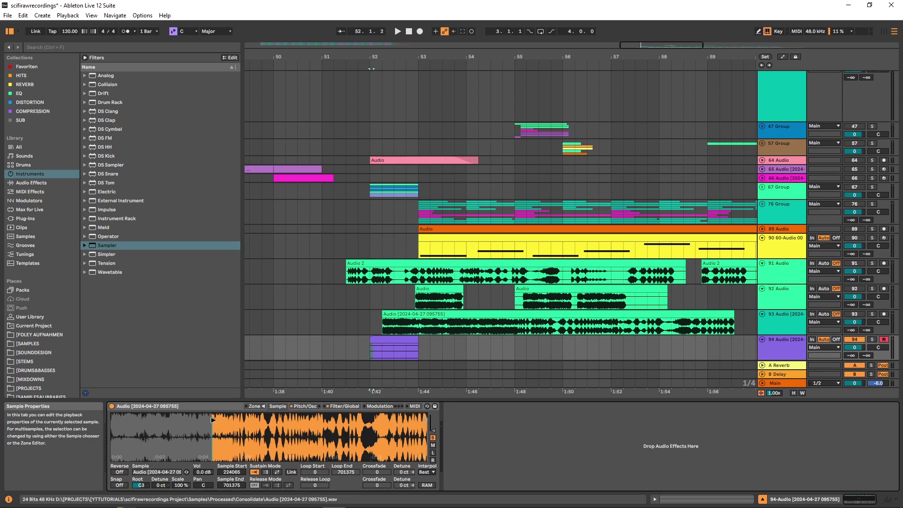
{"action": "key", "text": "space"}
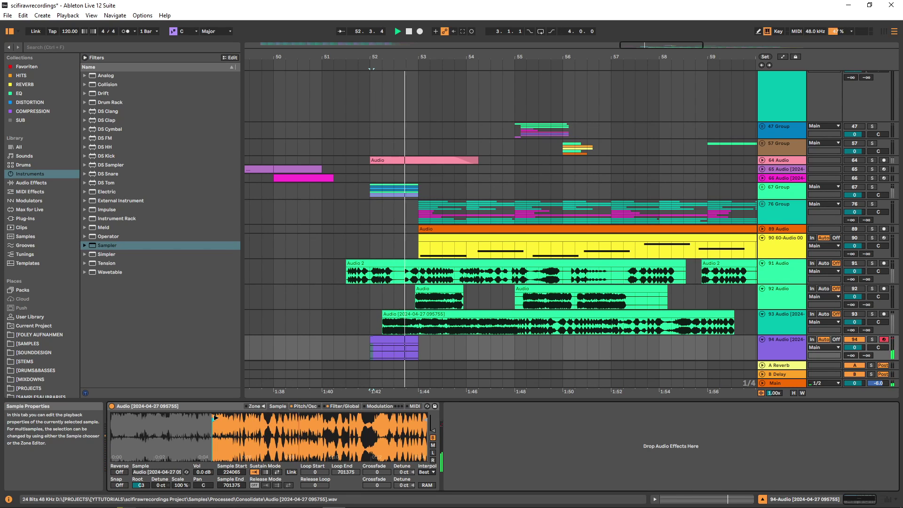
{"action": "mouse_move", "coordinate": [215, 417]}
{"action": "left_mouse_down"}
{"action": "mouse_move", "coordinate": [131, 416]}
{"action": "mouse_move", "coordinate": [406, 416]}
{"action": "mouse_move", "coordinate": [147, 416]}
{"action": "left_mouse_up"}
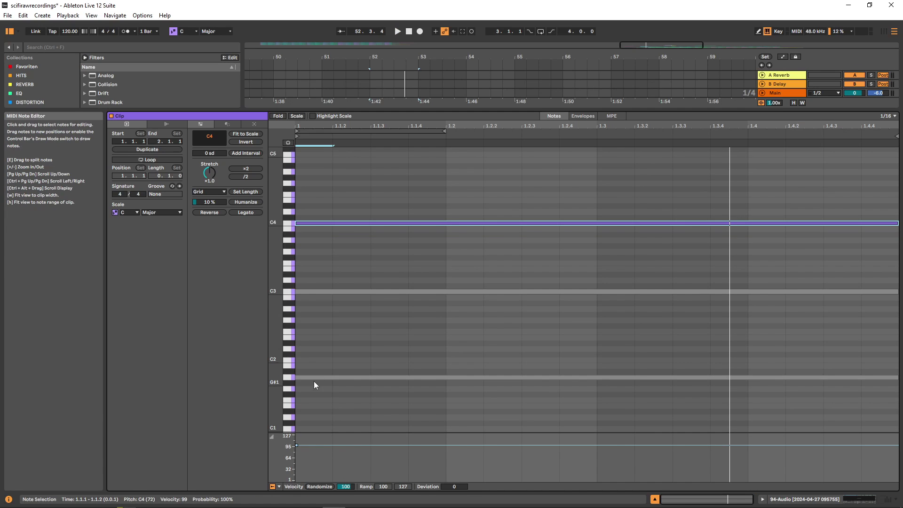
Step: Place the MIDI clip's highest note at A#4, spanning the whole bar
{"action": "scroll", "coordinate": [314, 379], "scroll_direction": "down", "scroll_amount": 1}
{"action": "left_click_drag", "start_coordinate": [318, 349], "coordinate": [311, 432]}
{"action": "left_click_drag", "start_coordinate": [367, 110], "coordinate": [367, 318]}
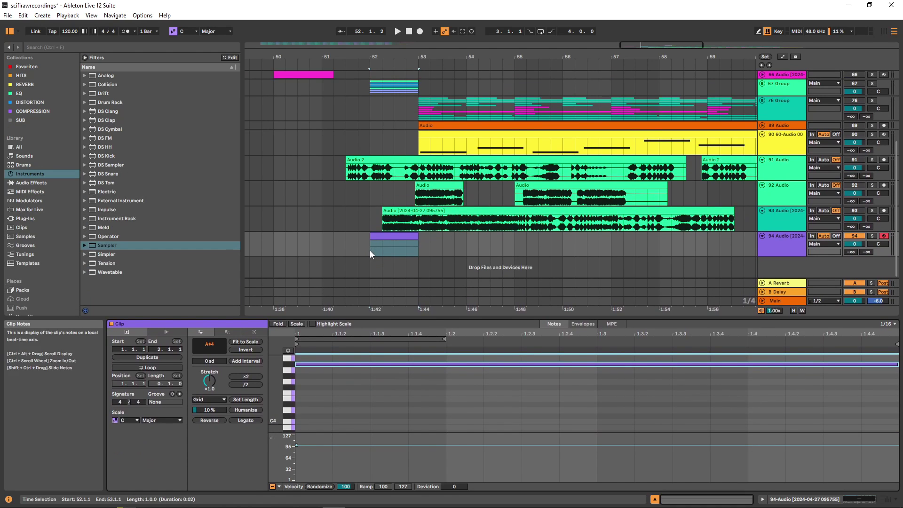
Step: Play the clip from bar 52 while sweeping Sampler's sample start towards the sample's end, to about 656563
{"action": "left_click", "coordinate": [370, 250]}
{"action": "key", "text": "shift+Tab"}
{"action": "key", "text": "space"}
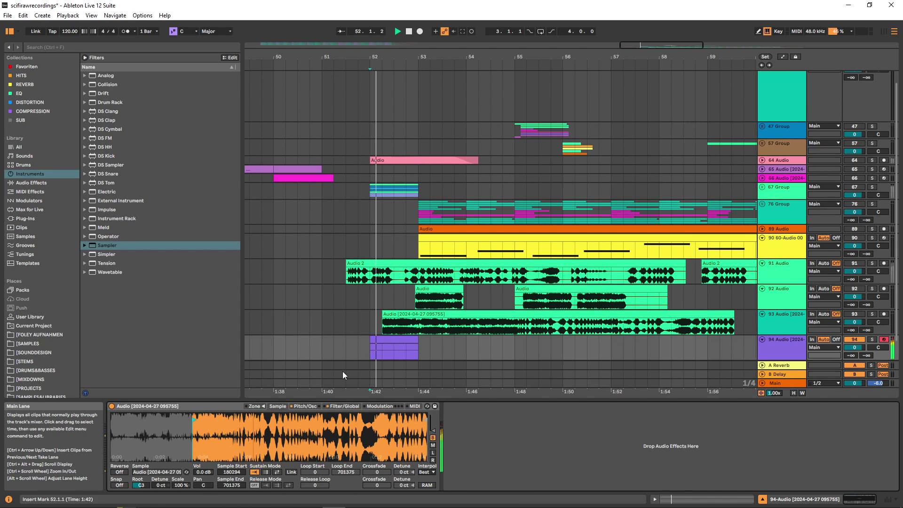
{"action": "left_click_drag", "start_coordinate": [192, 418], "coordinate": [408, 426]}
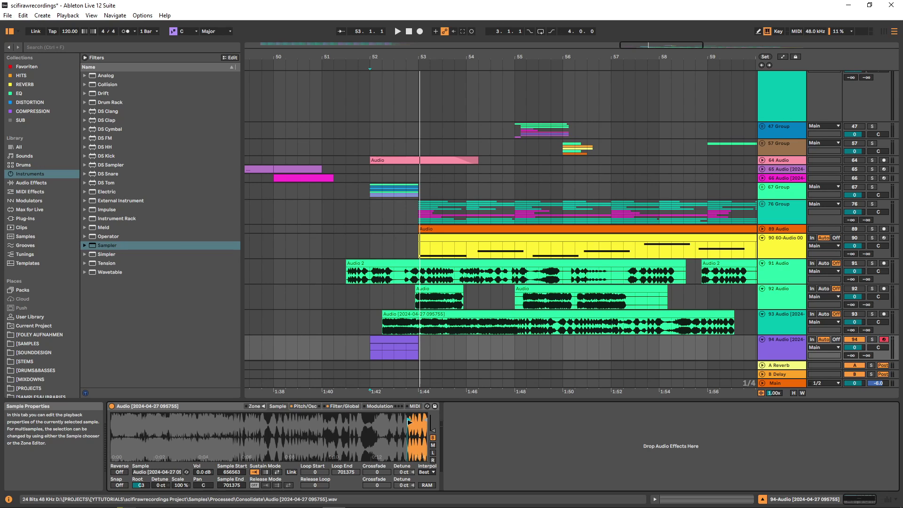
{"action": "key", "text": "space"}
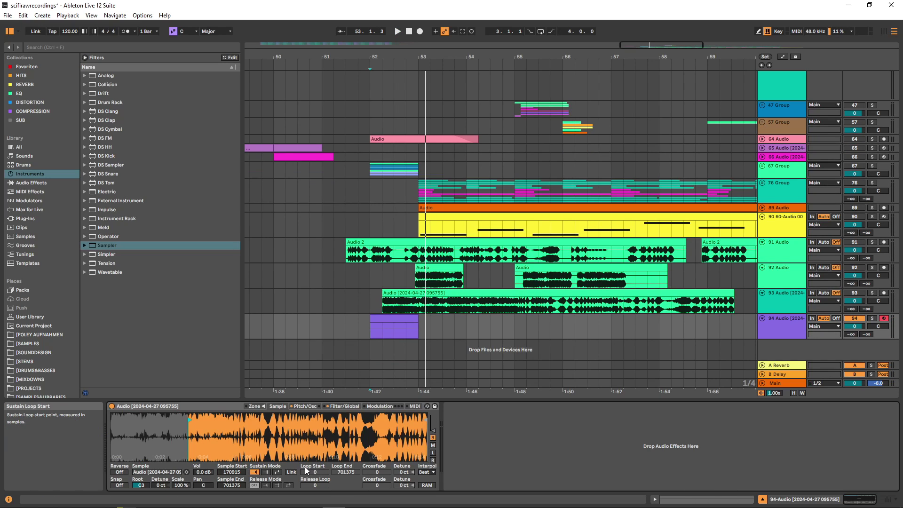
Step: Turn on Sampler's back-and-forth sustain loop and move a short loop region and the sample start through the recording while auditioning the clip
{"action": "left_click", "coordinate": [277, 472]}
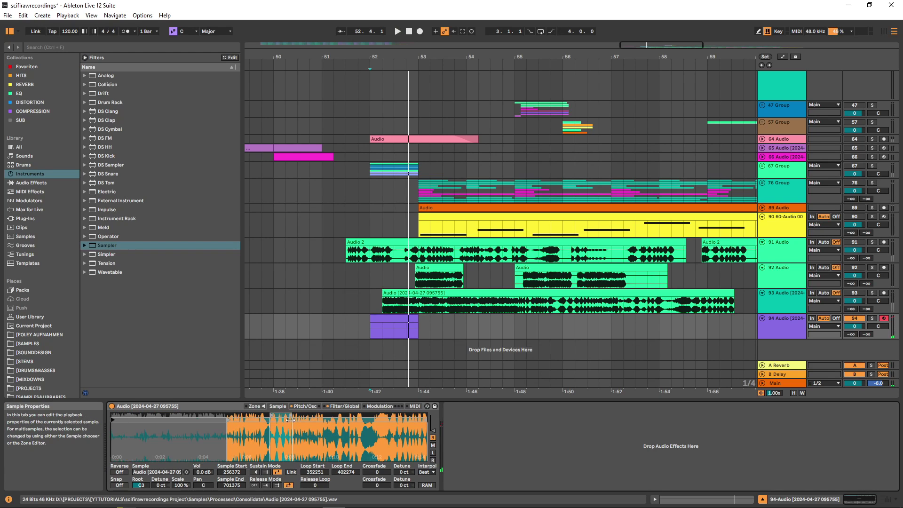
{"action": "left_click_drag", "start_coordinate": [287, 421], "coordinate": [257, 418]}
{"action": "key", "text": "space"}
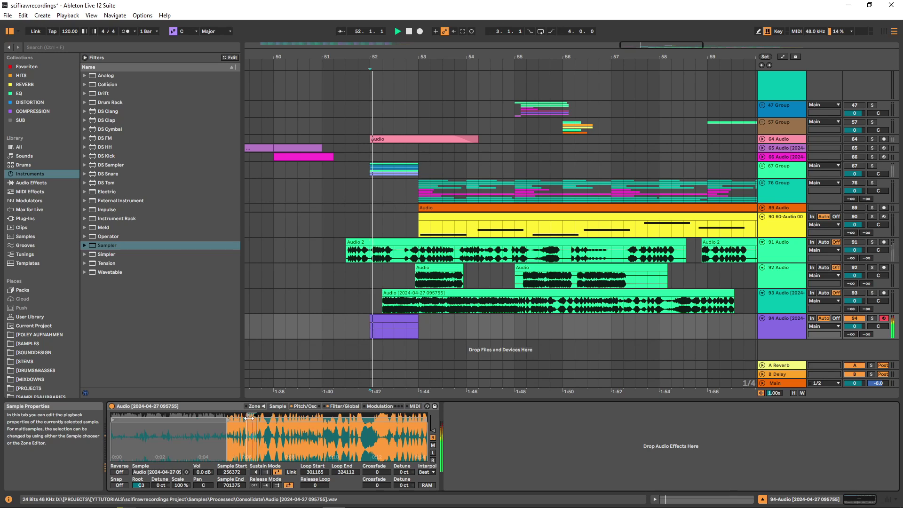
{"action": "key", "text": "space"}
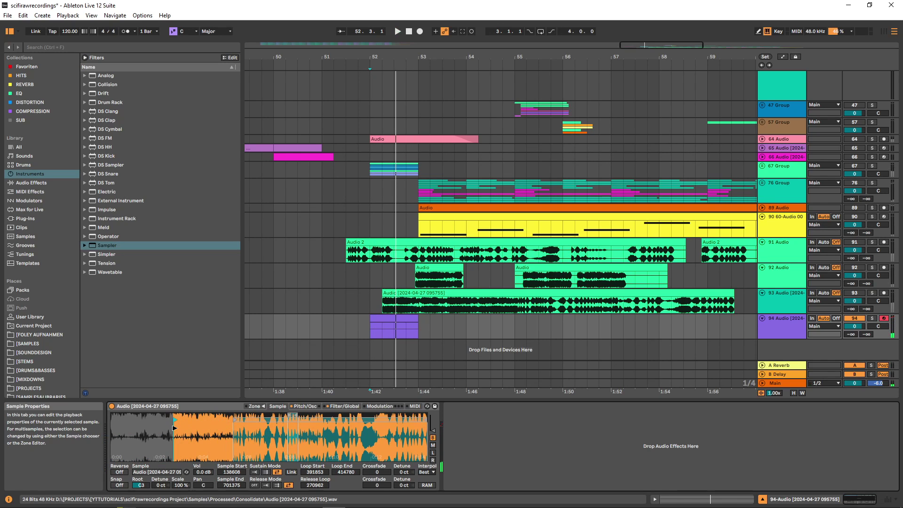
{"action": "mouse_move", "coordinate": [174, 427]}
{"action": "left_mouse_down"}
{"action": "mouse_move", "coordinate": [264, 429]}
{"action": "mouse_move", "coordinate": [288, 416]}
{"action": "mouse_move", "coordinate": [242, 424]}
{"action": "left_mouse_up"}
{"action": "key", "text": "space"}
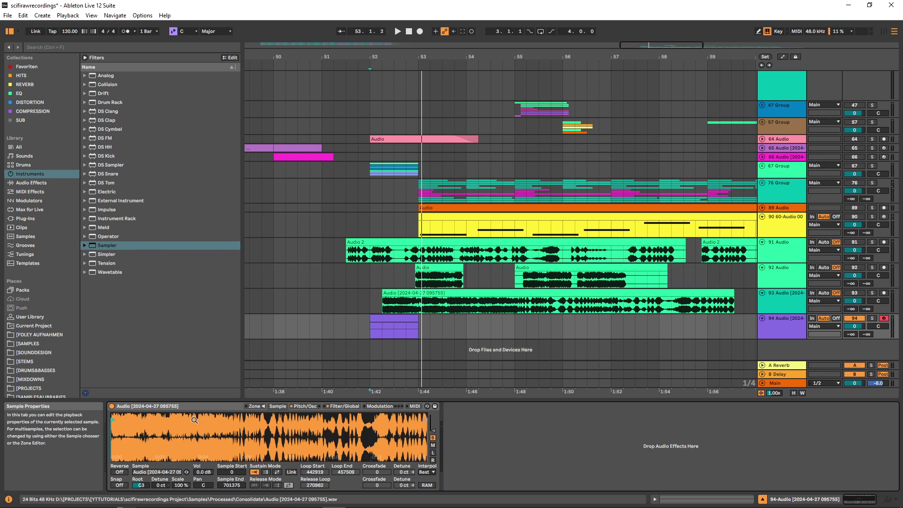
Step: Add Chorus-Ensemble after Sampler on track 94 and audition the clip from bar 52
{"action": "left_click", "coordinate": [371, 334]}
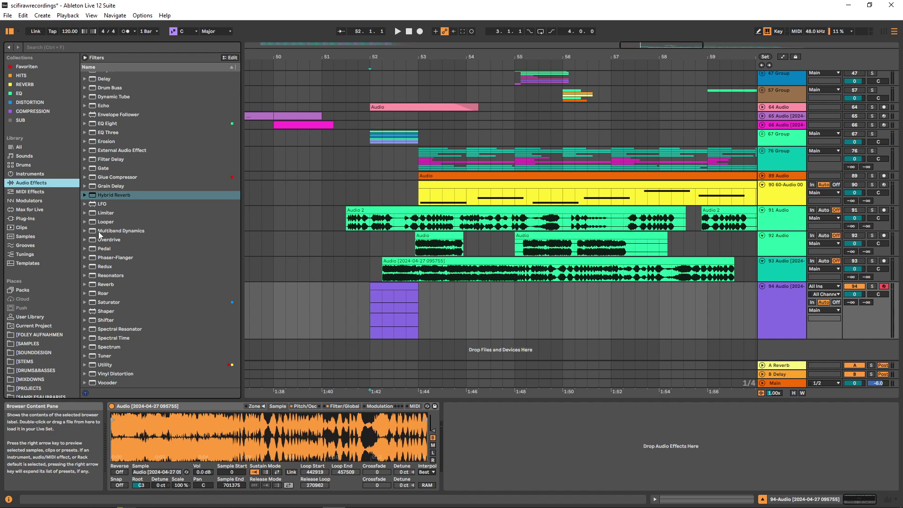
{"action": "scroll", "coordinate": [103, 219], "scroll_direction": "up", "scroll_amount": 1}
{"action": "key", "text": "space"}
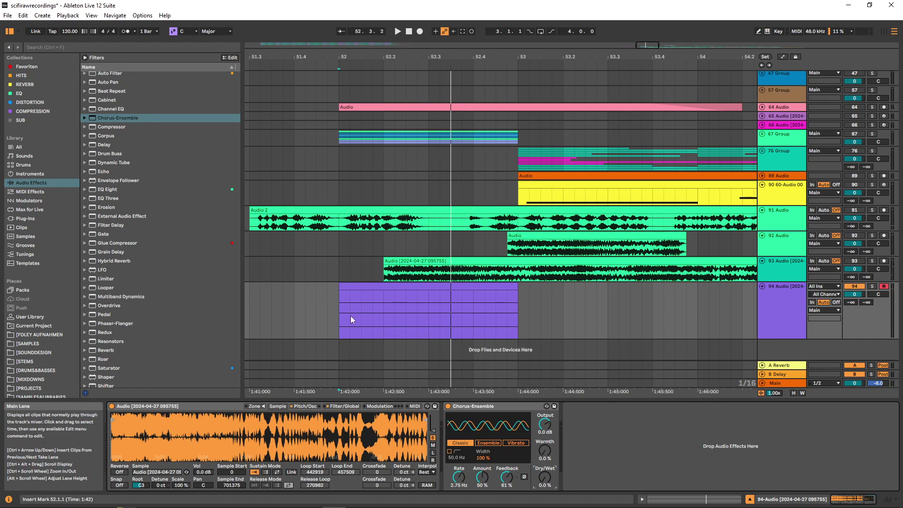
Step: Automate Chorus-Ensemble's Dry/Wet to rise through the clip after 52.1.4, and audition it from bar 52
{"action": "left_click_drag", "start_coordinate": [337, 318], "coordinate": [374, 319]}
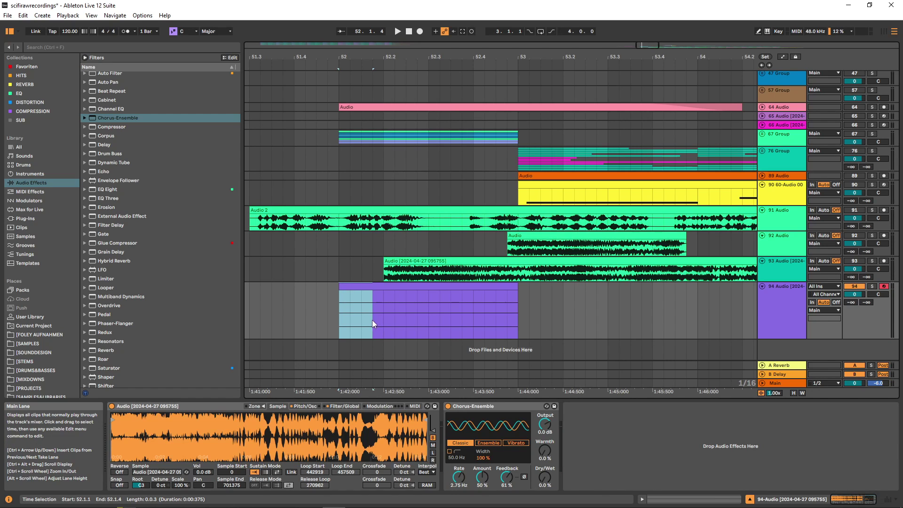
{"action": "key", "text": "a"}
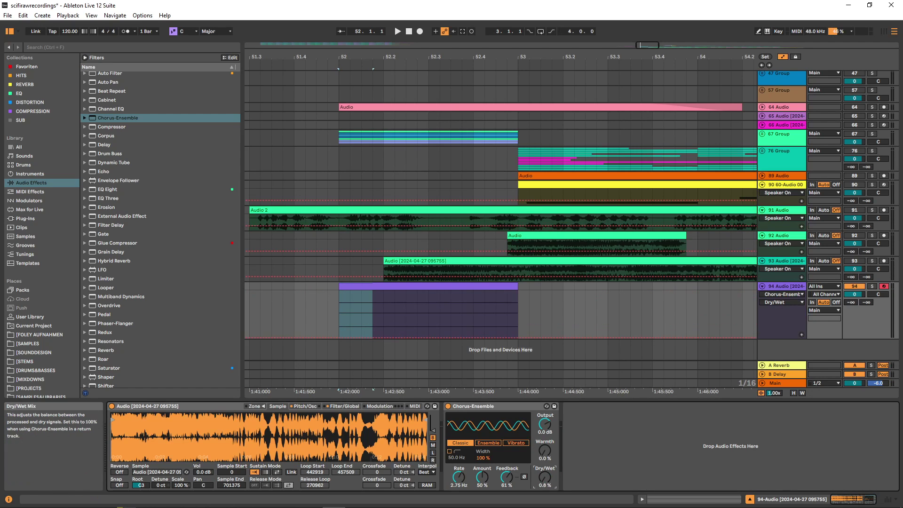
{"action": "left_click_drag", "start_coordinate": [362, 337], "coordinate": [416, 311]}
{"action": "left_click", "coordinate": [335, 329]}
{"action": "key", "text": "space"}
{"action": "key", "text": "space"}
Step: Add Phaser-Flanger after the chorus and shape its Dry/Wet automation to rise to 100% by bar 53
{"action": "left_click_drag", "start_coordinate": [105, 325], "coordinate": [611, 451]}
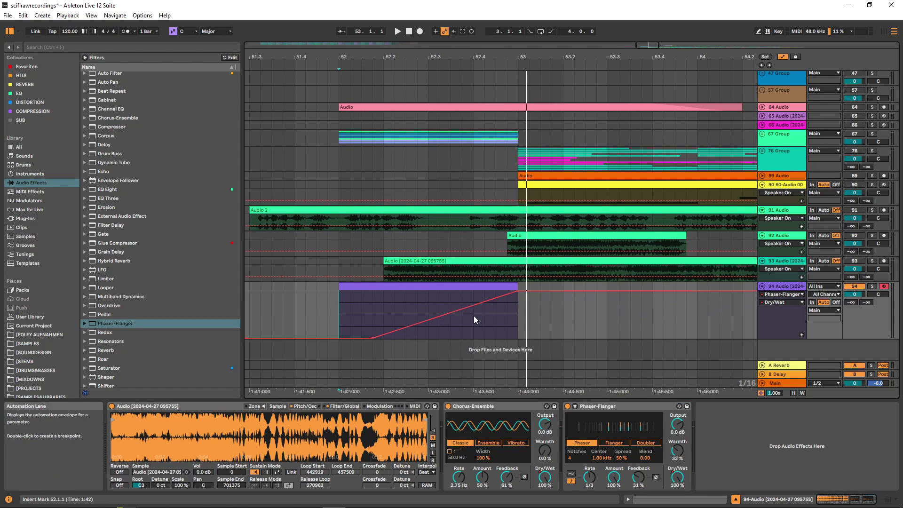
{"action": "left_click_drag", "start_coordinate": [472, 306], "coordinate": [470, 297], "text": "alt"}
{"action": "key", "text": "space"}
Step: Duplicate Phaser-Flanger, switch the copy to Flanger mode, and adjust its modulation amount
{"action": "left_click", "coordinate": [628, 409]}
{"action": "key", "text": "space"}
{"action": "key", "text": "ctrl+d"}
{"action": "left_click", "coordinate": [745, 443]}
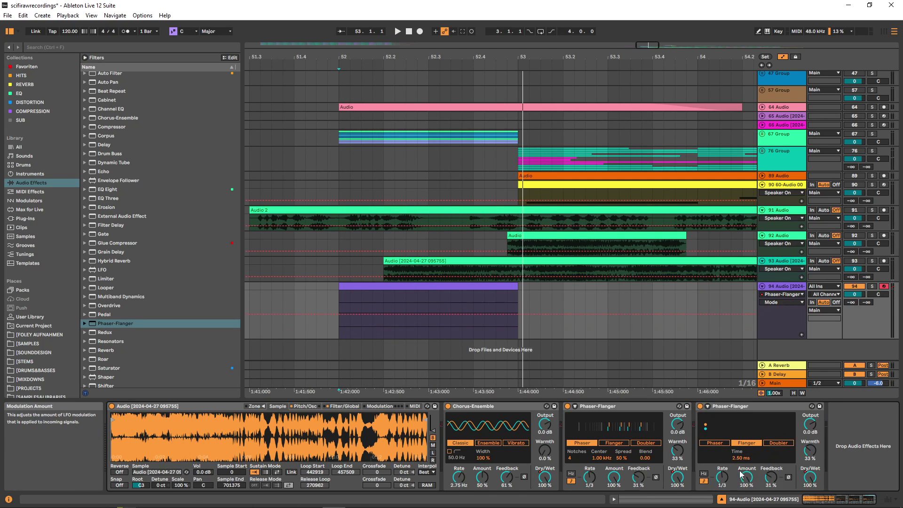
{"action": "left_click_drag", "start_coordinate": [722, 477], "coordinate": [750, 482]}
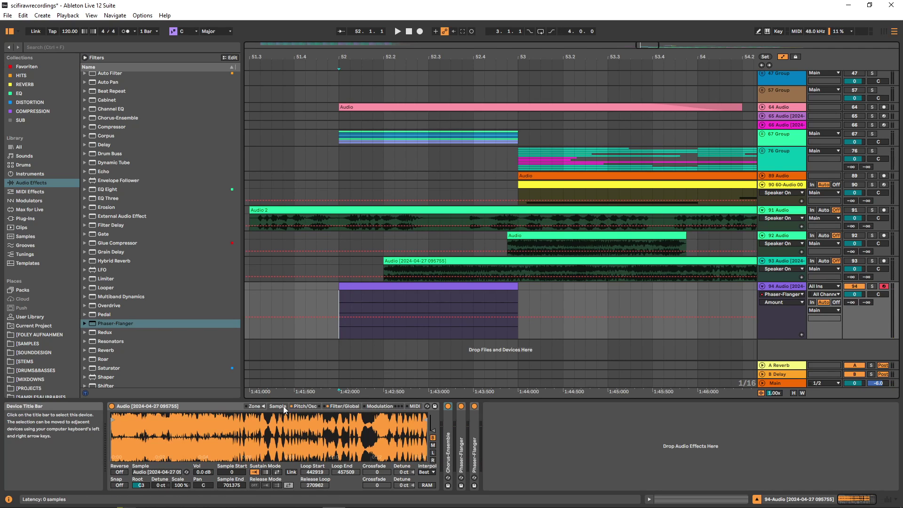
Step: Add the OTT preset of Multiband Dynamics to the end of the chain with its Amount at 19%, and audition it
{"action": "left_click", "coordinate": [113, 296]}
{"action": "left_click_drag", "start_coordinate": [111, 320], "coordinate": [526, 442]}
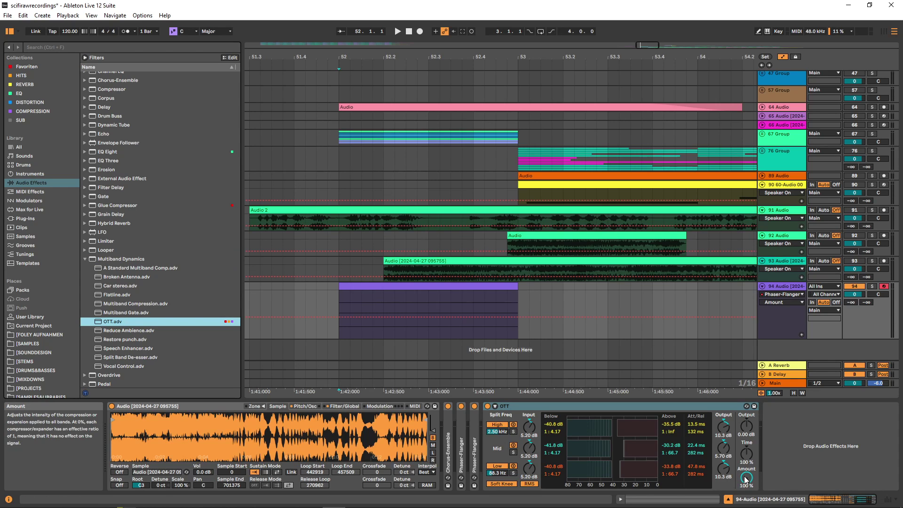
{"action": "left_click_drag", "start_coordinate": [745, 479], "coordinate": [745, 505]}
{"action": "key", "text": "space"}
{"action": "key", "text": "space"}
Step: Add Drum Buss after OTT with Drive at 0% and Transients at 0.44, and audition it
{"action": "left_click", "coordinate": [84, 259]}
{"action": "scroll", "coordinate": [155, 313], "scroll_direction": "up", "scroll_amount": 5}
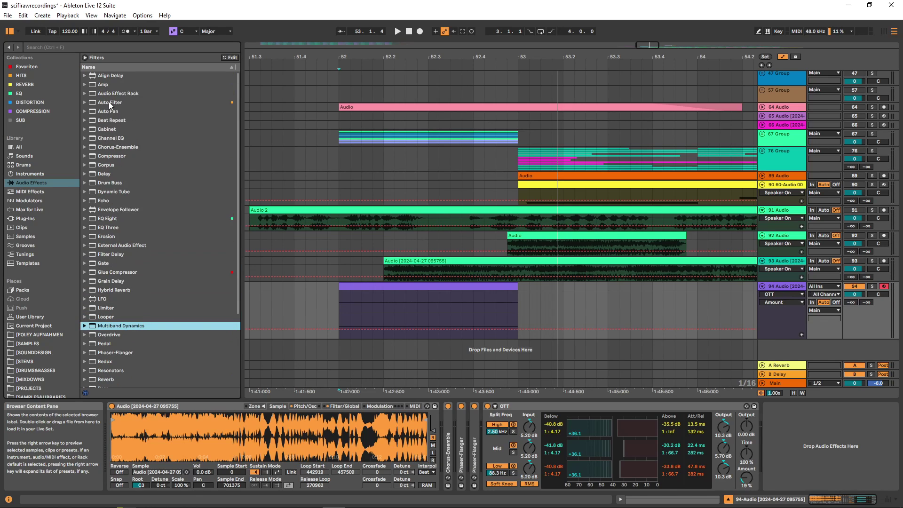
{"action": "double_click", "coordinate": [105, 183]}
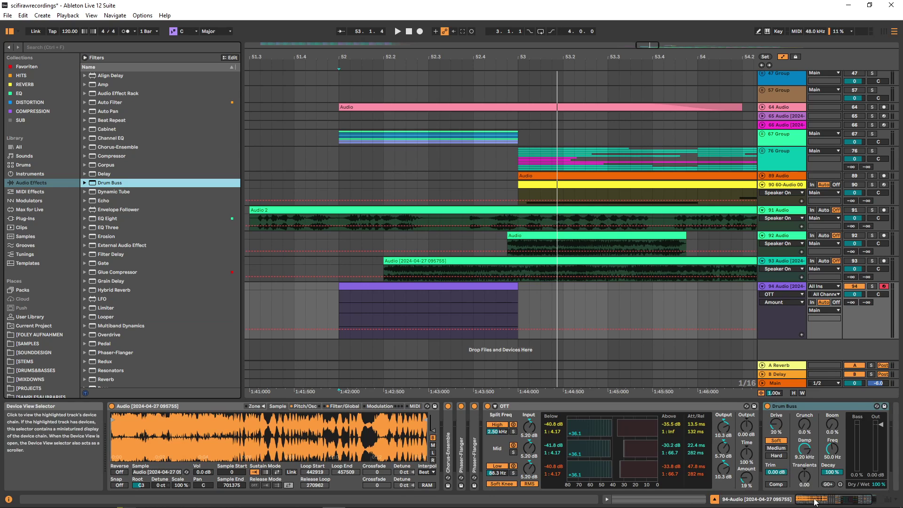
{"action": "left_click_drag", "start_coordinate": [740, 427], "coordinate": [742, 435]}
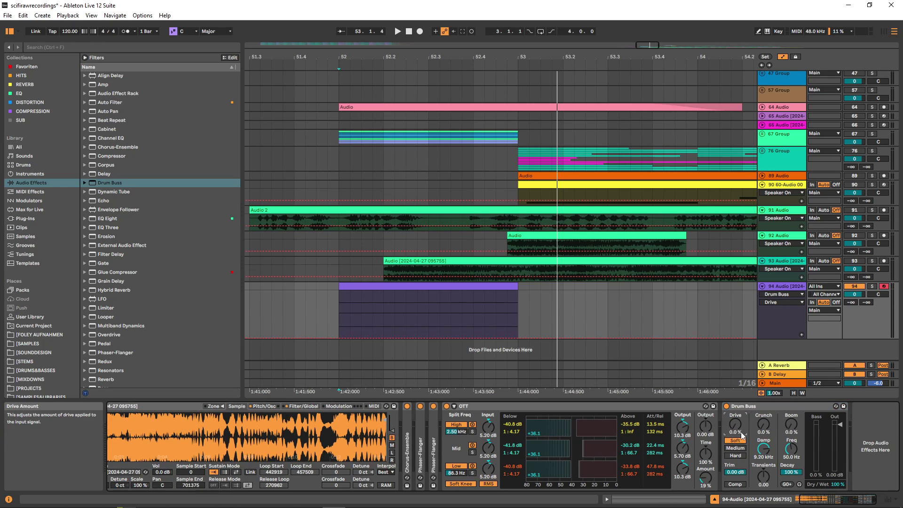
{"action": "left_click", "coordinate": [764, 484]}
{"action": "key", "text": "space"}
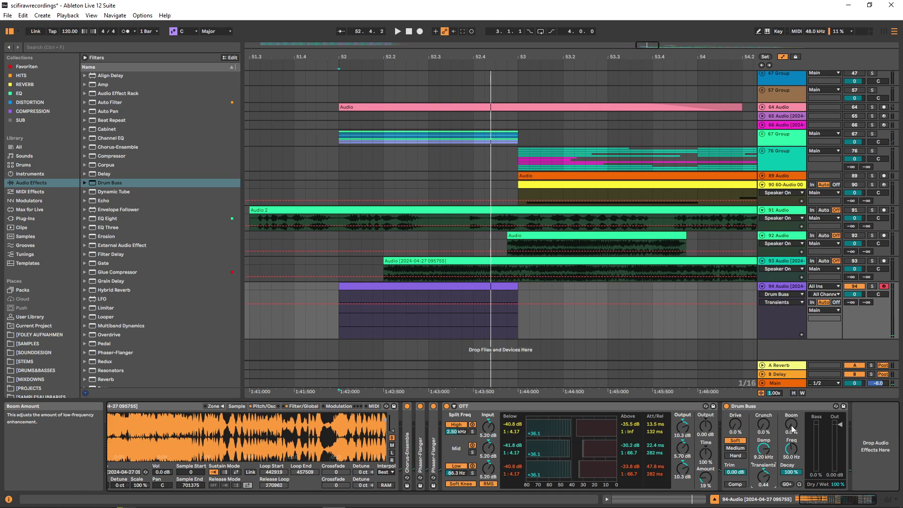
Step: Set Drum Buss's Boom to 37% at a frequency of 40 Hz while auditioning the clip
{"action": "left_click_drag", "start_coordinate": [791, 445], "coordinate": [791, 460]}
{"action": "key", "text": "space"}
{"action": "left_click_drag", "start_coordinate": [791, 426], "coordinate": [790, 453]}
{"action": "key", "text": "space"}
{"action": "key", "text": "space"}
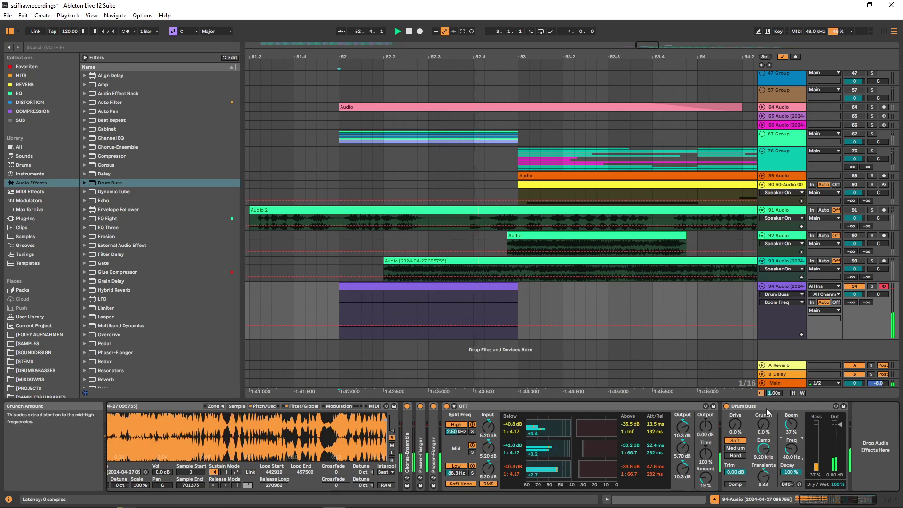
Step: Try a Random MIDI effect before Sampler with Chance 100%, Choices 9 and Interval 21, and delete it
{"action": "left_click", "coordinate": [391, 284]}
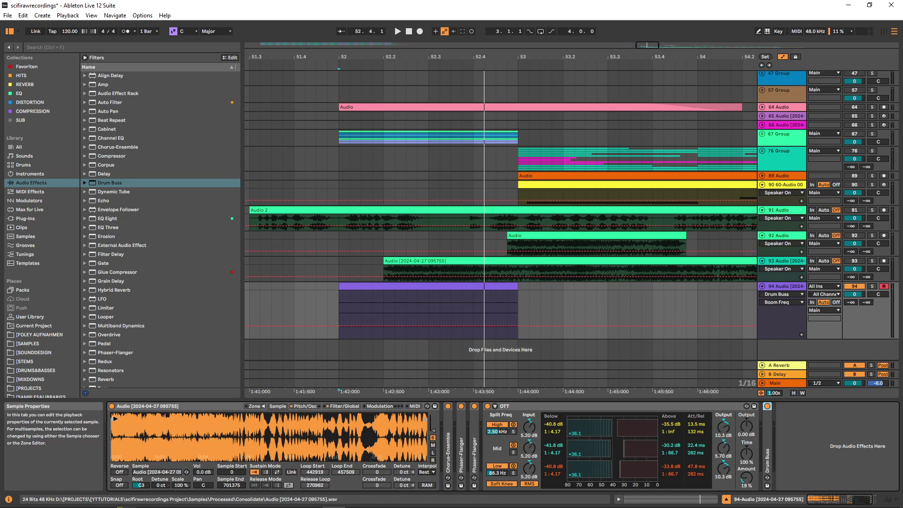
{"action": "left_click", "coordinate": [29, 191]}
{"action": "left_click_drag", "start_coordinate": [107, 201], "coordinate": [113, 451]}
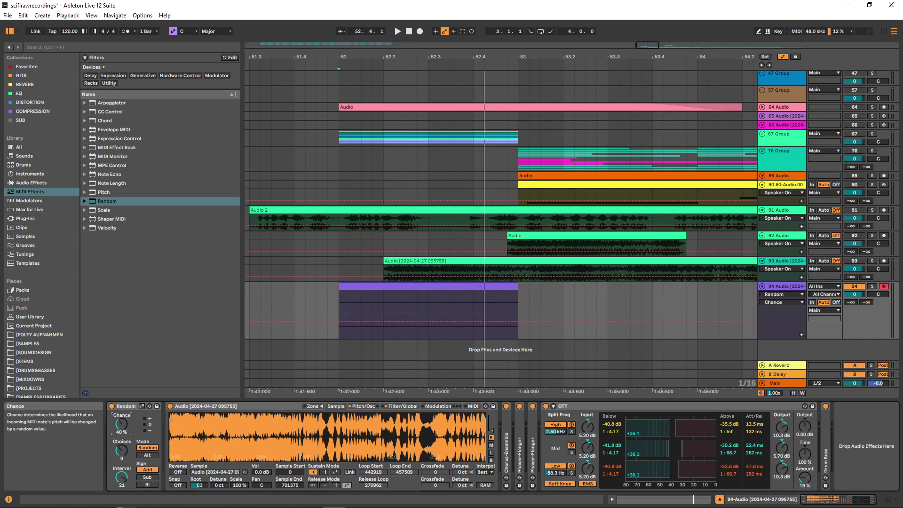
{"action": "left_click", "coordinate": [334, 326]}
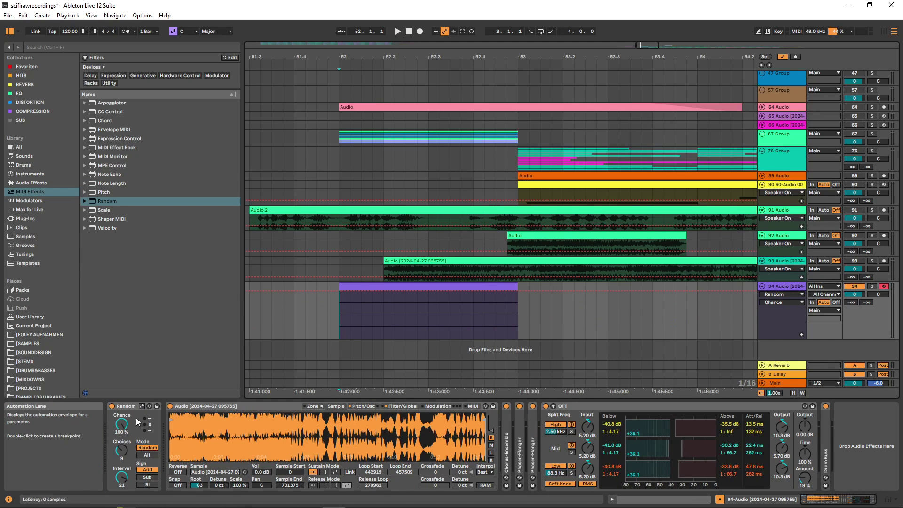
{"action": "left_click", "coordinate": [337, 330]}
{"action": "key", "text": "space"}
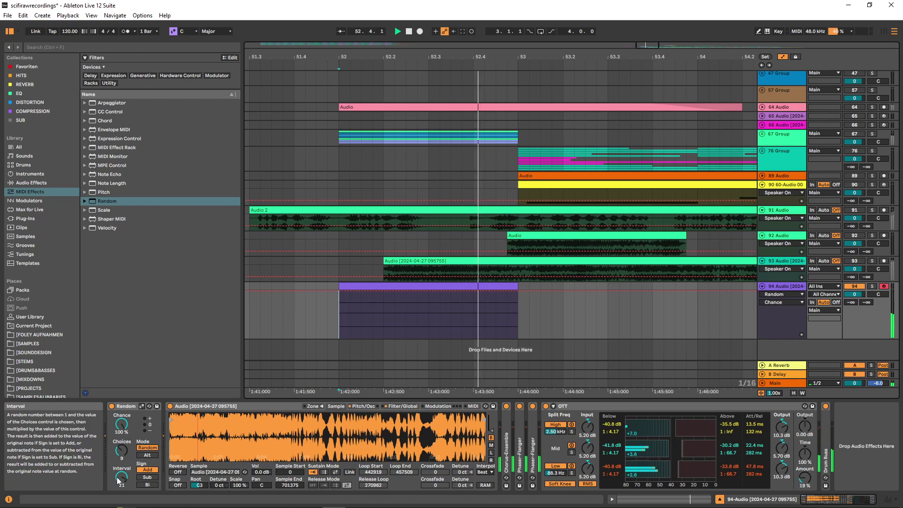
{"action": "key", "text": "space"}
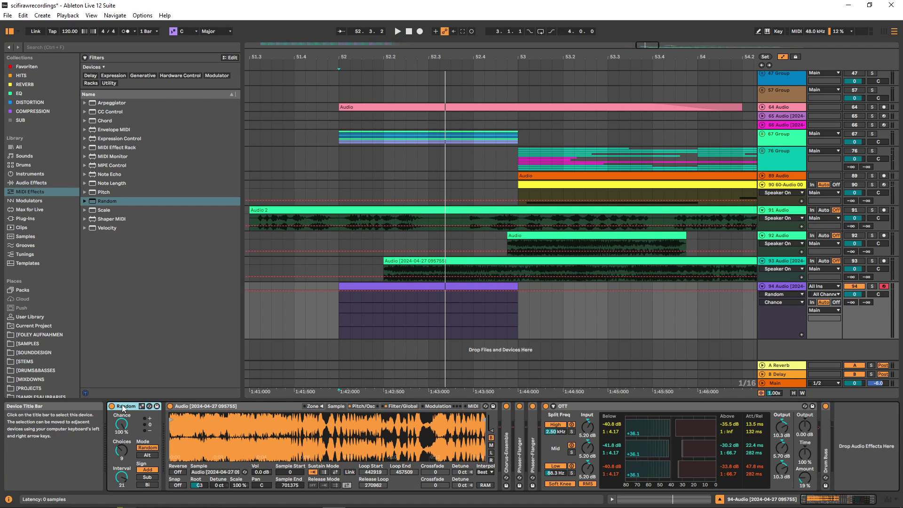
{"action": "right_click", "coordinate": [124, 408]}
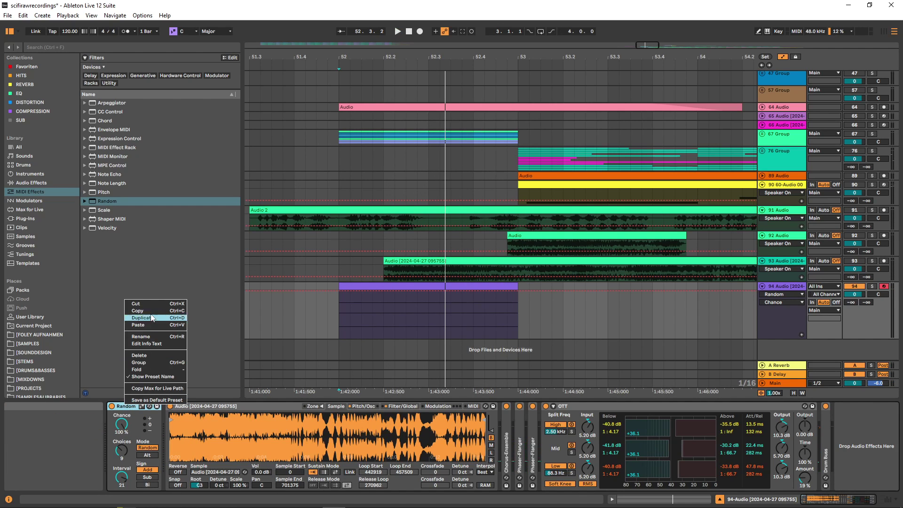
{"action": "left_click", "coordinate": [141, 326]}
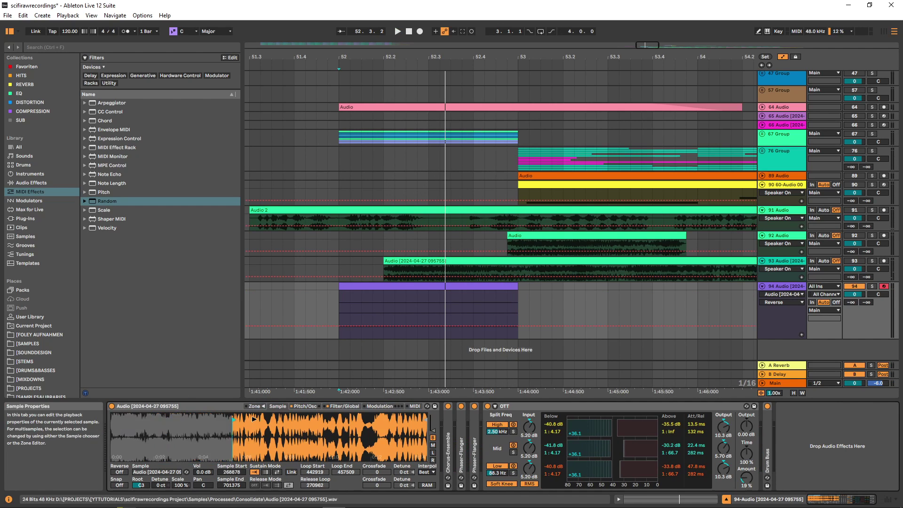
Step: Route Sampler's velocity modulation to Sample Offset with an amount of 100
{"action": "left_click", "coordinate": [413, 406]}
{"action": "left_click", "coordinate": [172, 425]}
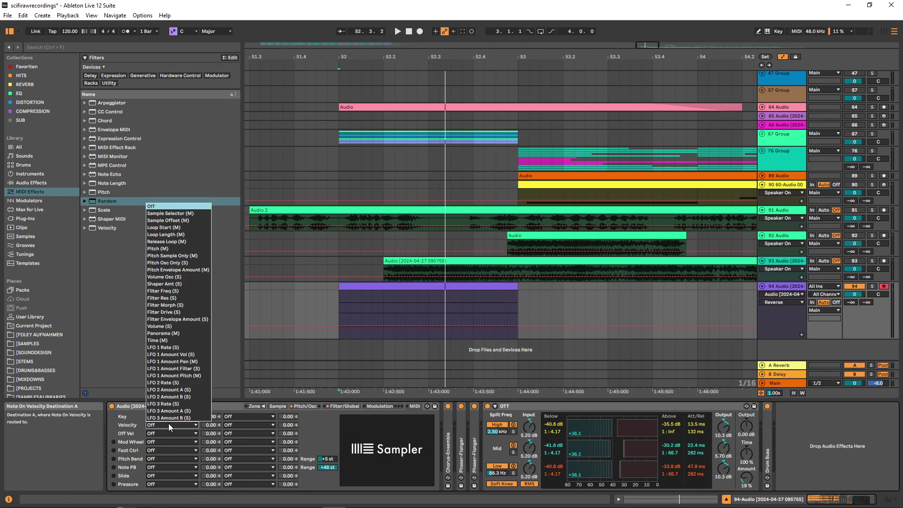
{"action": "left_click", "coordinate": [173, 275]}
{"action": "left_click", "coordinate": [211, 424]}
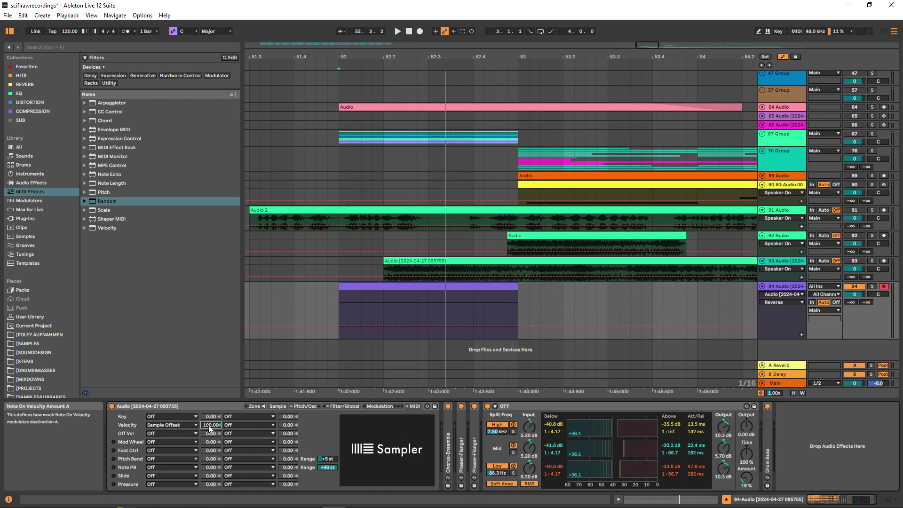
{"action": "left_click", "coordinate": [277, 406]}
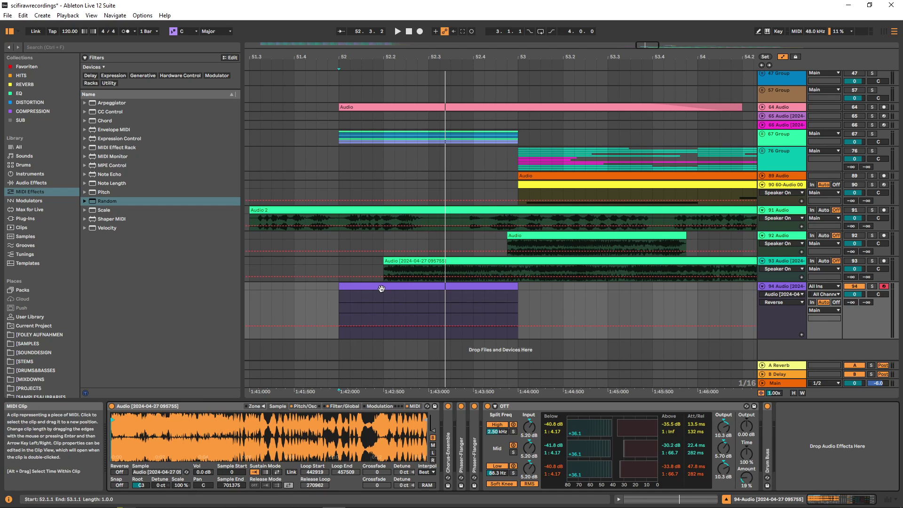
Step: Try a Velocity MIDI effect in front of Sampler and remove it
{"action": "left_click", "coordinate": [109, 228]}
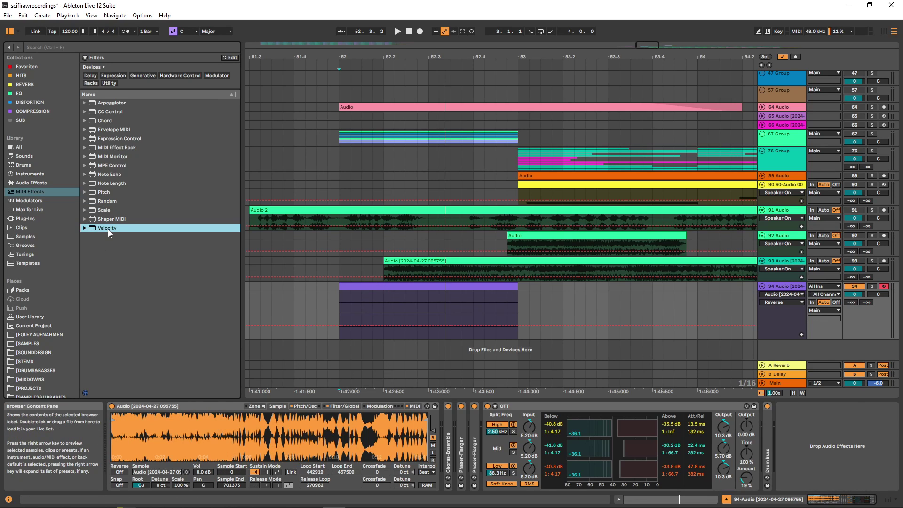
{"action": "double_click", "coordinate": [108, 229]}
{"action": "right_click", "coordinate": [139, 408]}
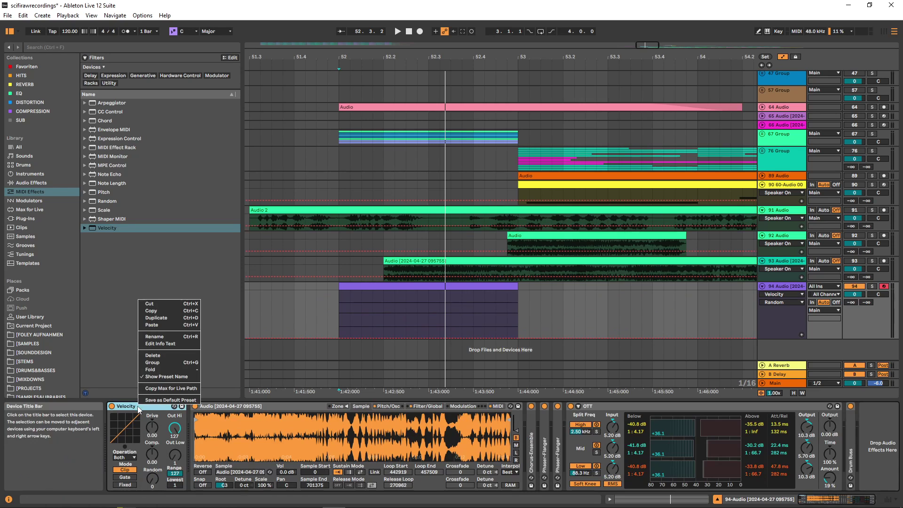
{"action": "left_click", "coordinate": [166, 304]}
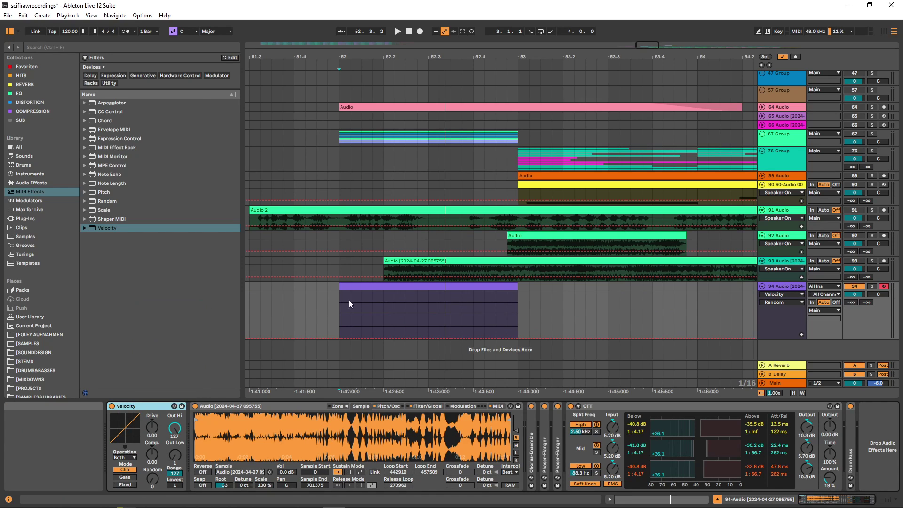
Step: Randomize the velocities of all notes in the MIDI clip with a range of 100, and audition different results
{"action": "double_click", "coordinate": [349, 303]}
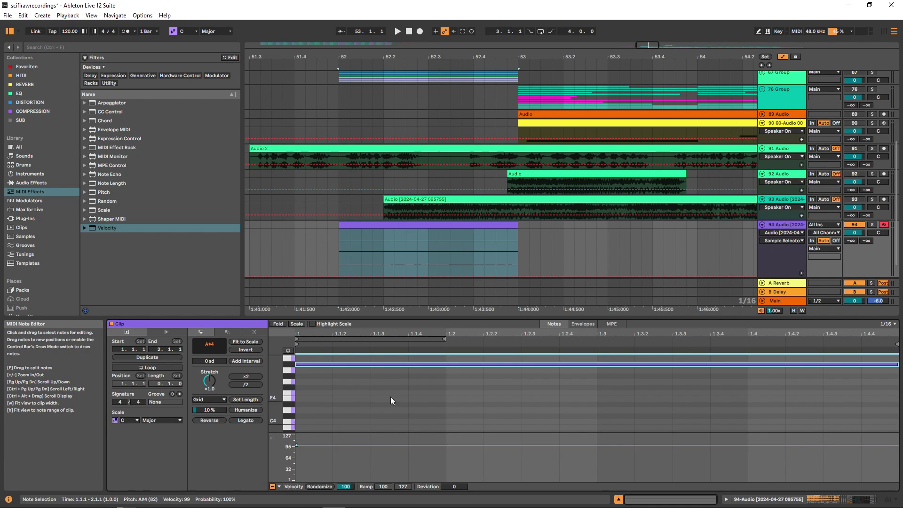
{"action": "left_click", "coordinate": [313, 487]}
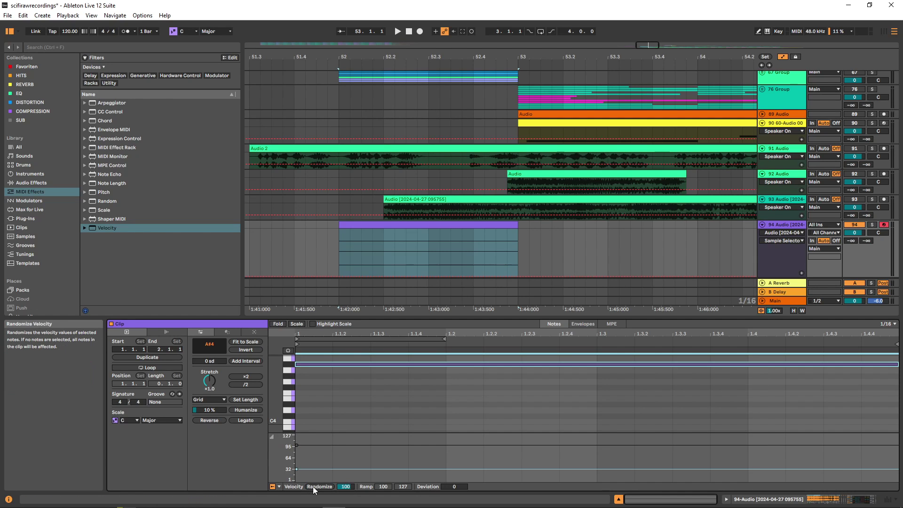
{"action": "scroll", "coordinate": [334, 425], "scroll_direction": "up", "scroll_amount": 1}
{"action": "left_click_drag", "start_coordinate": [341, 432], "coordinate": [340, 415]}
{"action": "scroll", "coordinate": [343, 401], "scroll_direction": "up", "scroll_amount": 2}
{"action": "left_click_drag", "start_coordinate": [285, 393], "coordinate": [272, 392]}
{"action": "key", "text": "ctrl+a"}
{"action": "left_click", "coordinate": [314, 487]}
{"action": "key", "text": "space"}
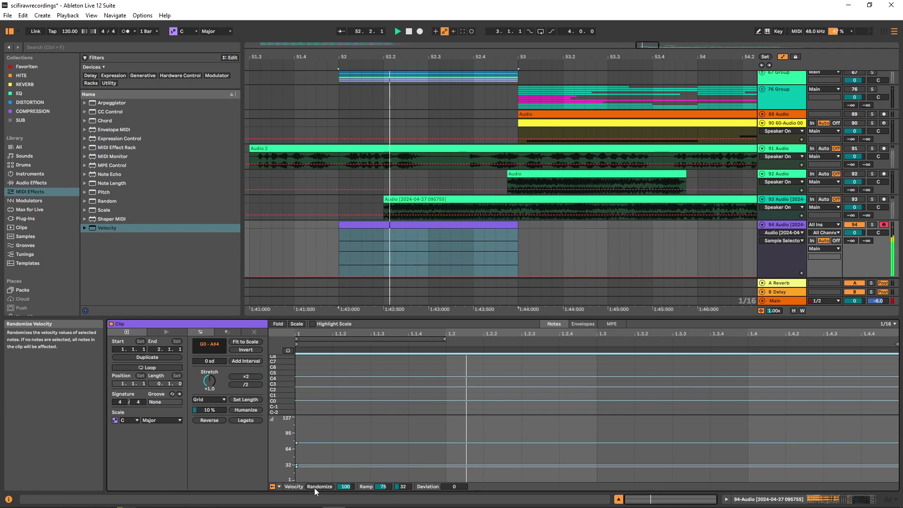
{"action": "left_click", "coordinate": [315, 486]}
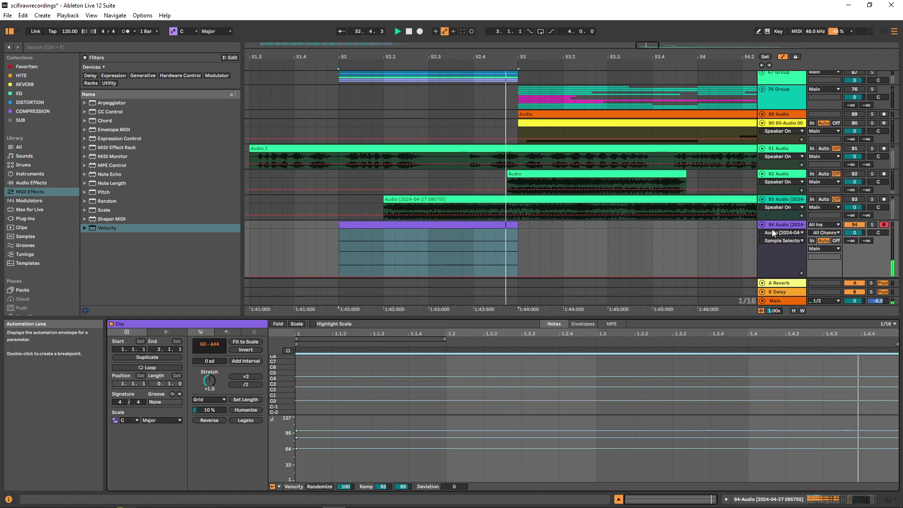
Step: Reset Sampler's velocity-to-Sample Offset modulation amount to 0 and show the sample waveform again
{"action": "key", "text": "shift+Tab"}
{"action": "left_click", "coordinate": [207, 424]}
{"action": "key", "text": "Delete"}
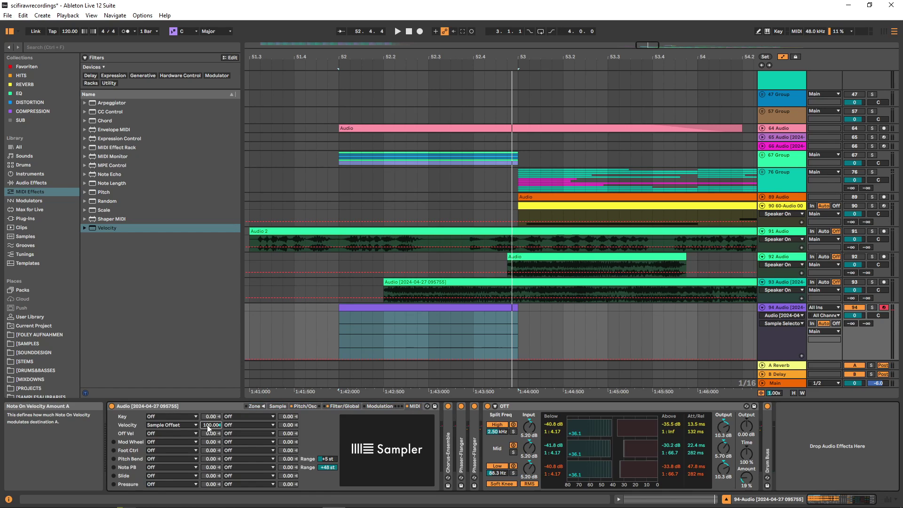
{"action": "left_click", "coordinate": [304, 407]}
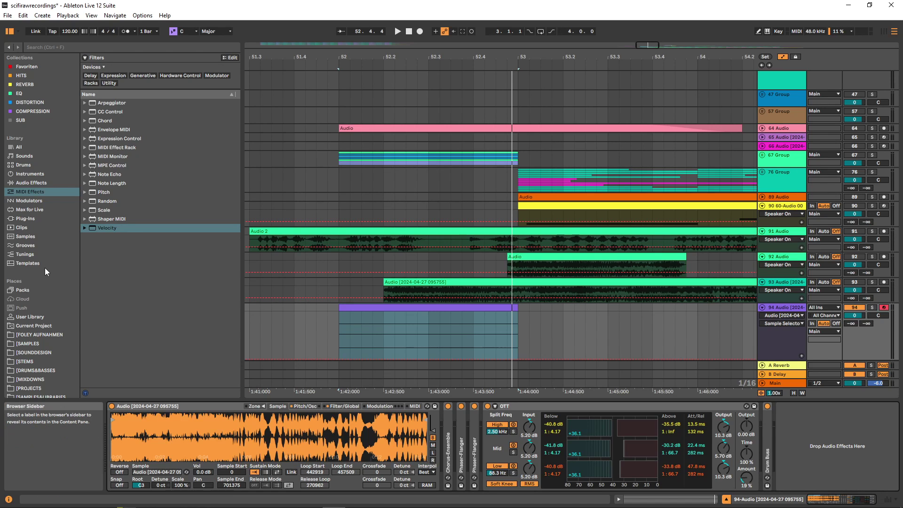
Step: Insert an EQ Three between Sampler and Chorus-Ensemble and group it into an Audio Effect Rack
{"action": "left_click", "coordinate": [34, 182]}
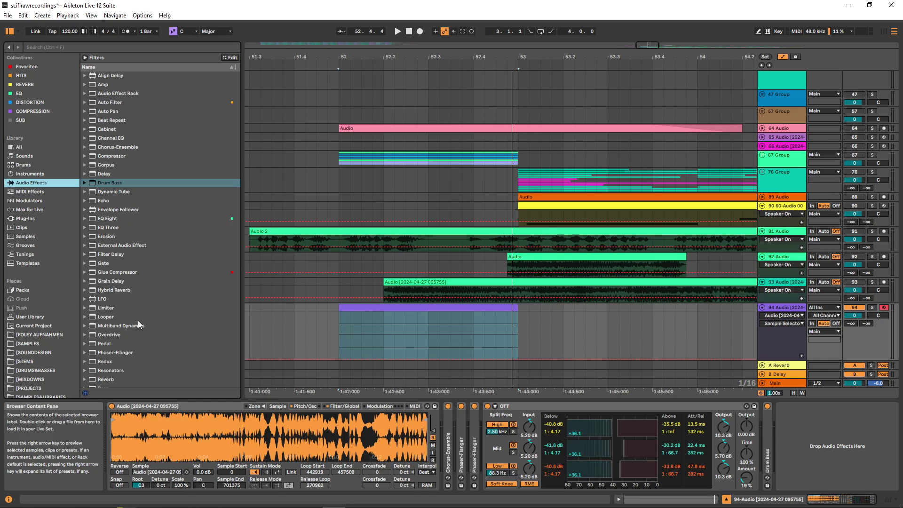
{"action": "left_click_drag", "start_coordinate": [113, 229], "coordinate": [450, 448]}
{"action": "double_click", "coordinate": [463, 405]}
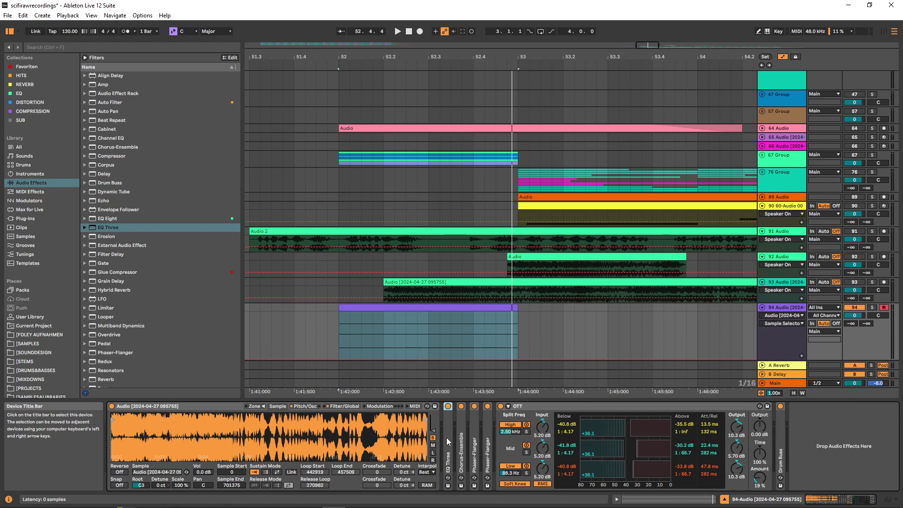
{"action": "key", "text": "ctrl+g"}
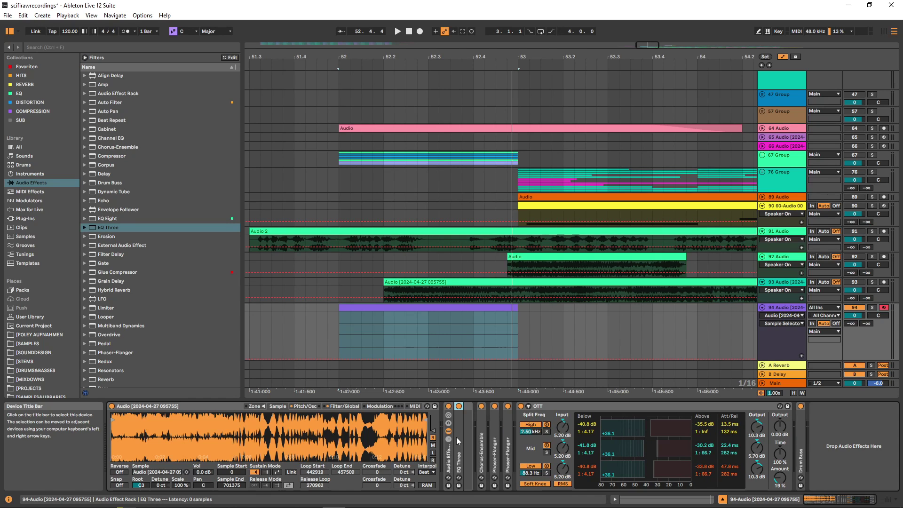
Step: Duplicate EQ Three inside the rack until 18 are in series, audition the result, and fold the rack
{"action": "key", "text": "ctrl+d"}
{"action": "key", "text": "ctrl+d"}
{"action": "key", "text": "ctrl+d"}
{"action": "key", "text": "ctrl+d"}
{"action": "key", "text": "ctrl+d"}
{"action": "key", "text": "ctrl+d"}
{"action": "key", "text": "ctrl+d"}
{"action": "key", "text": "ctrl+d"}
{"action": "key", "text": "ctrl+d"}
{"action": "key", "text": "ctrl+d"}
{"action": "key", "text": "ctrl+d"}
{"action": "key", "text": "ctrl+d"}
{"action": "key", "text": "ctrl+d"}
{"action": "key", "text": "ctrl+d"}
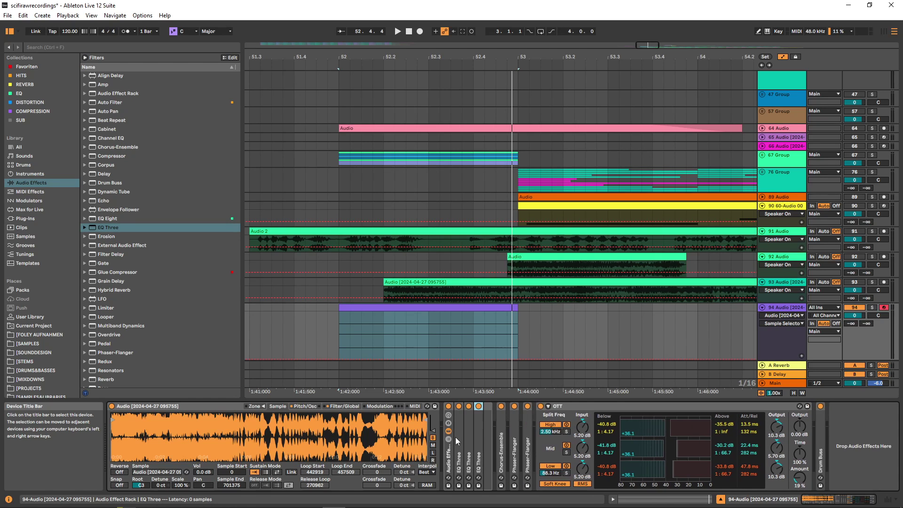
{"action": "key", "text": "ctrl+d"}
{"action": "key", "text": "ctrl+d"}
{"action": "key", "text": "ctrl+d"}
{"action": "key", "text": "space"}
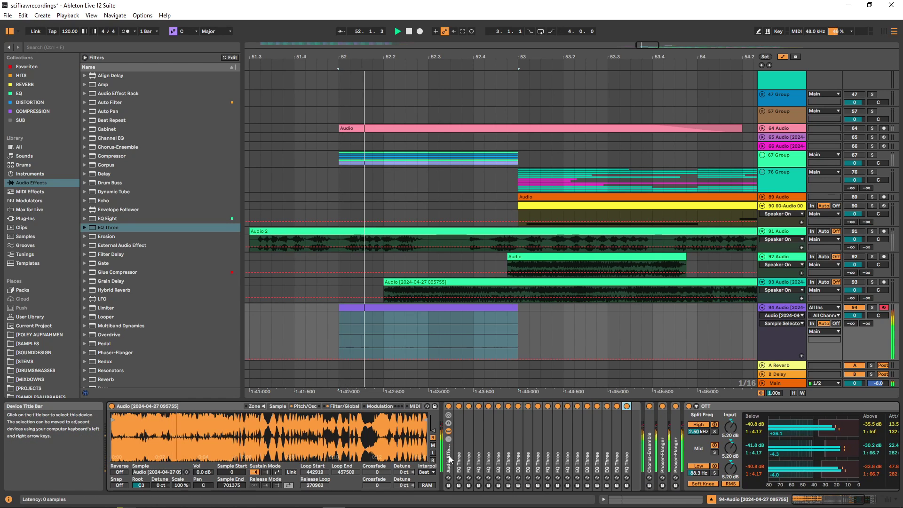
{"action": "key", "text": "space"}
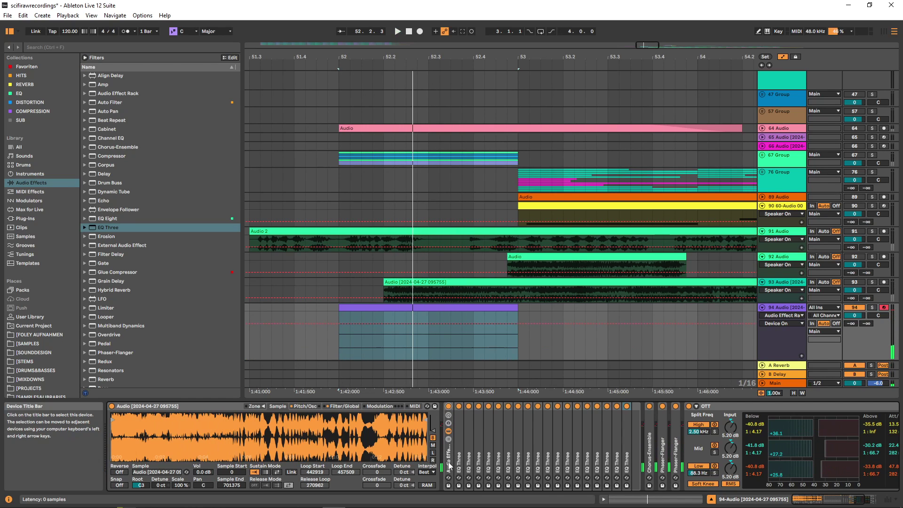
{"action": "double_click", "coordinate": [449, 466]}
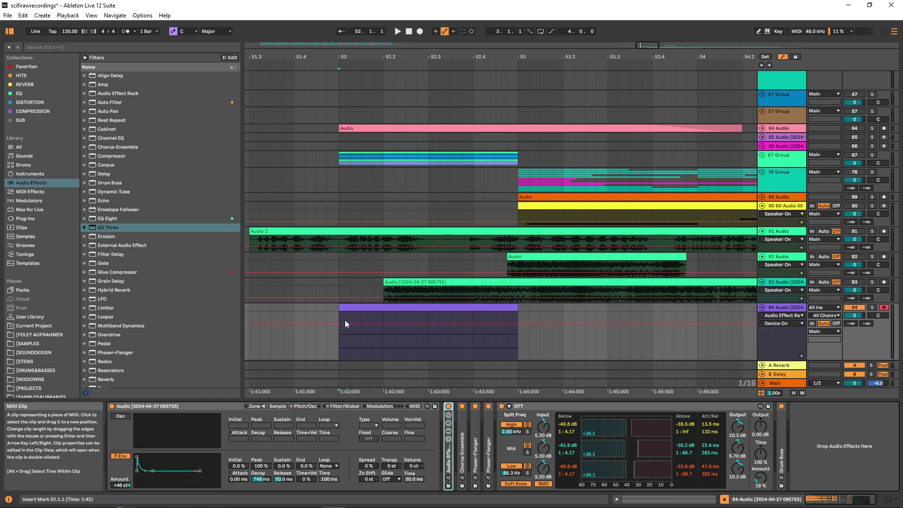
Step: Draw a Pitch Bend envelope in the MIDI clip, falling from the maximum at the clip start to -8192 at 1.1.3
{"action": "left_click", "coordinate": [414, 406]}
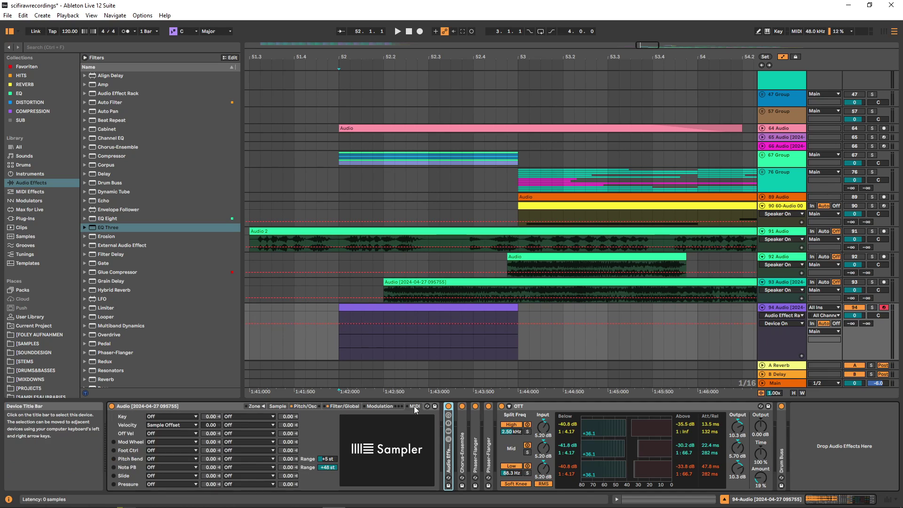
{"action": "left_click", "coordinate": [368, 319]}
{"action": "left_click_drag", "start_coordinate": [373, 305], "coordinate": [374, 266]}
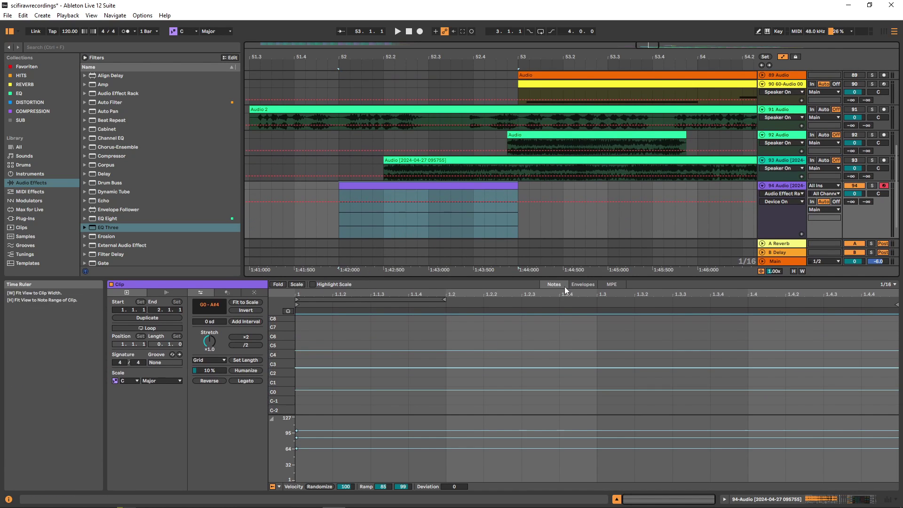
{"action": "left_click", "coordinate": [583, 283]}
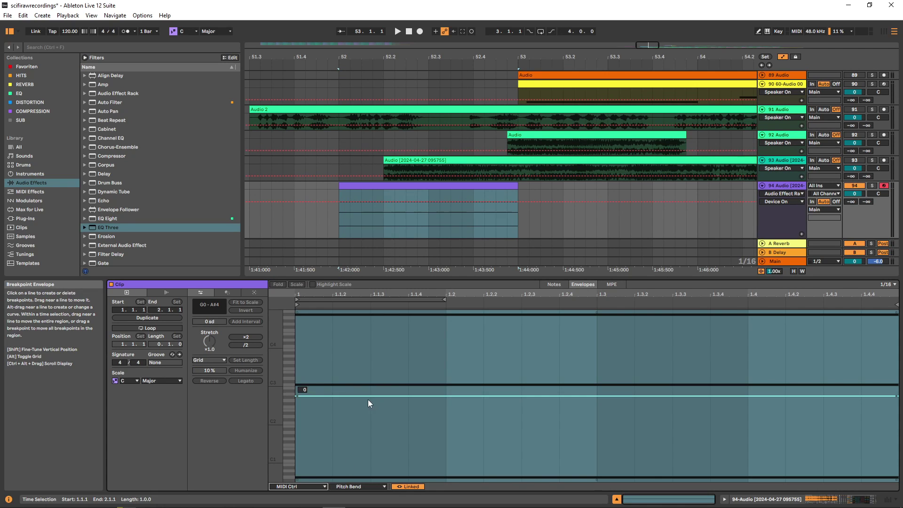
{"action": "left_click", "coordinate": [370, 396]}
{"action": "left_click_drag", "start_coordinate": [295, 395], "coordinate": [295, 311]}
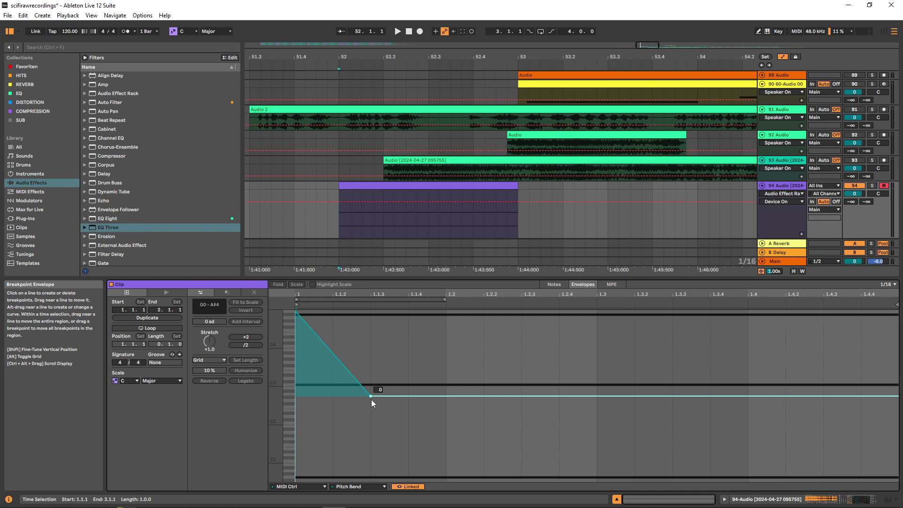
{"action": "left_click_drag", "start_coordinate": [371, 399], "coordinate": [371, 480]}
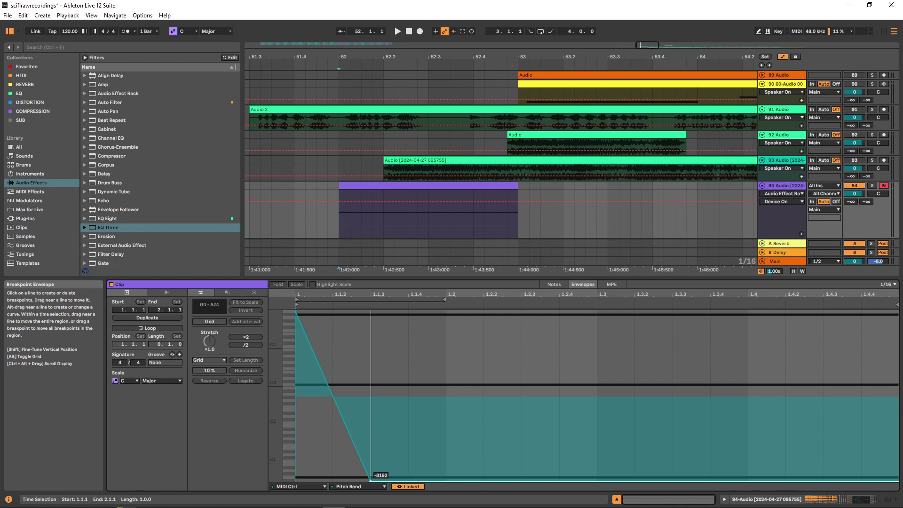
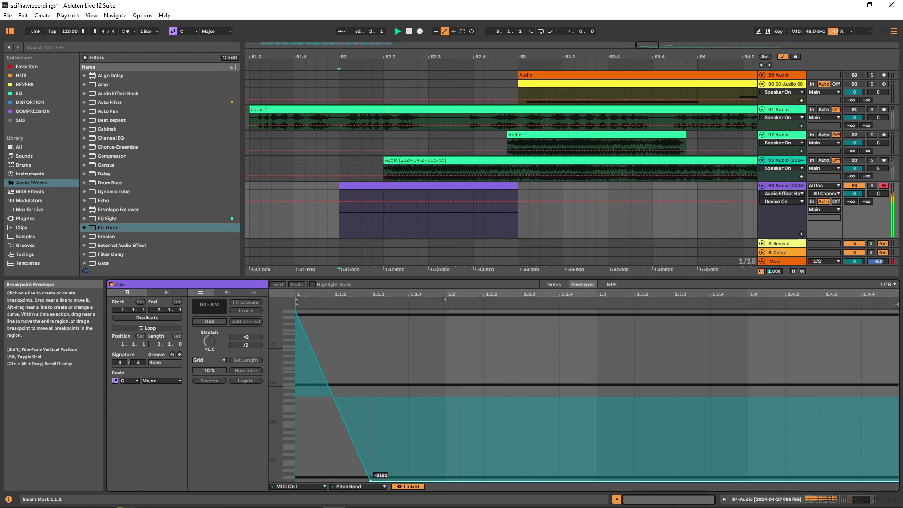
Step: Extend the Pitch Bend fall so it ends at 1.2, and audition the slower sweep
{"action": "left_click_drag", "start_coordinate": [370, 480], "coordinate": [445, 479]}
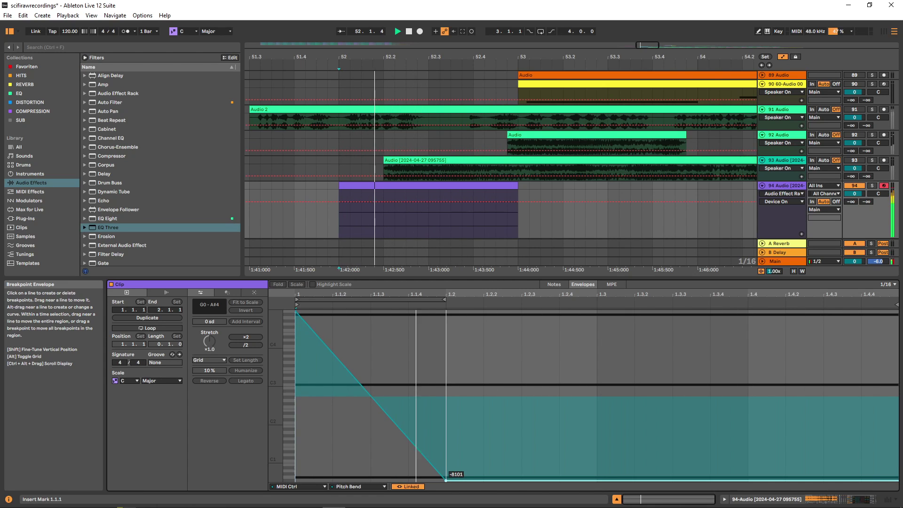
{"action": "key", "text": "space"}
{"action": "key", "text": "space"}
{"action": "left_click_drag", "start_coordinate": [295, 310], "coordinate": [308, 331]}
Step: Try an earlier sample start of about 338703 in Sampler during playback
{"action": "key", "text": "space"}
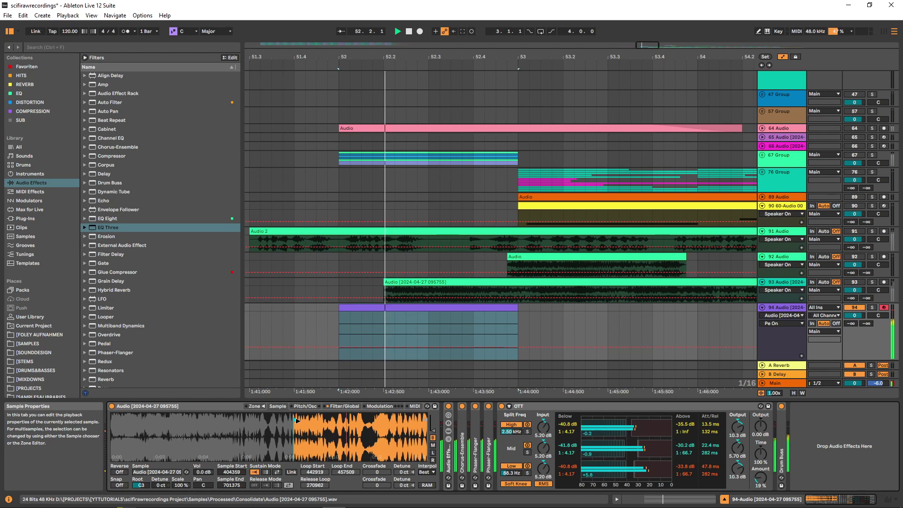
{"action": "mouse_move", "coordinate": [297, 419]}
{"action": "left_mouse_down"}
{"action": "mouse_move", "coordinate": [381, 419]}
{"action": "mouse_move", "coordinate": [266, 417]}
{"action": "left_mouse_up"}
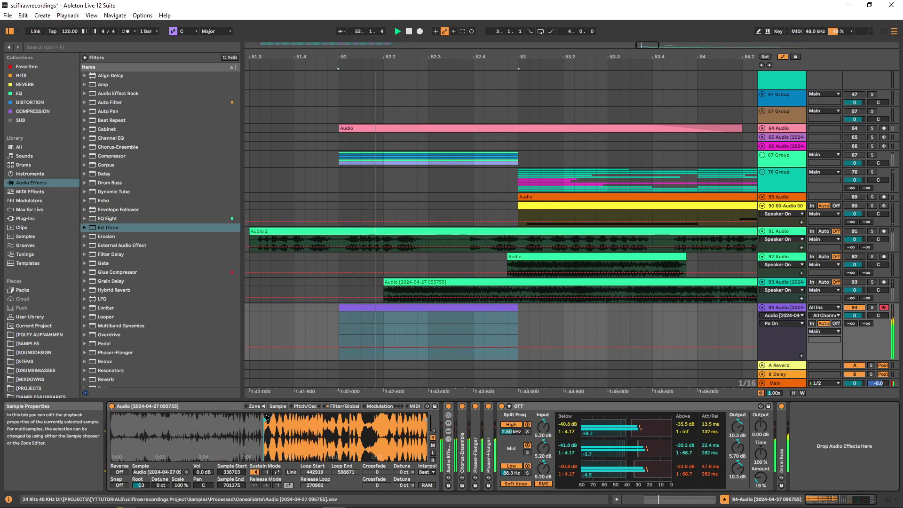
{"action": "key", "text": "space"}
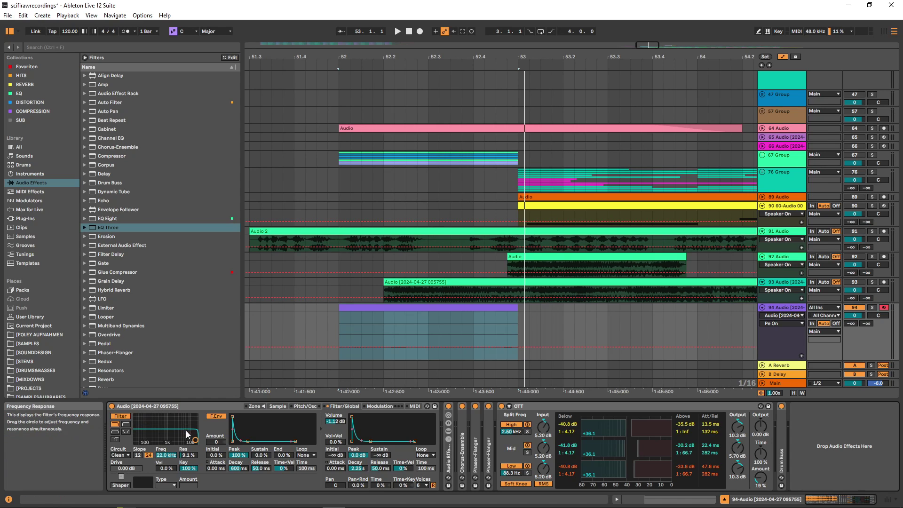
Step: Automate Sampler's filter frequency to stay at 22.0 kHz until about 52.1.4 and fall in a curve to bar 53
{"action": "left_click", "coordinate": [163, 455]}
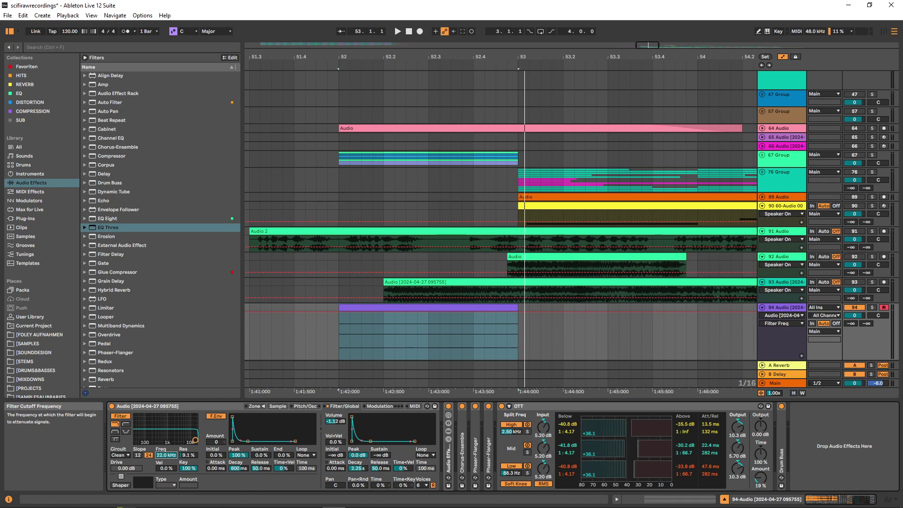
{"action": "left_click", "coordinate": [336, 314]}
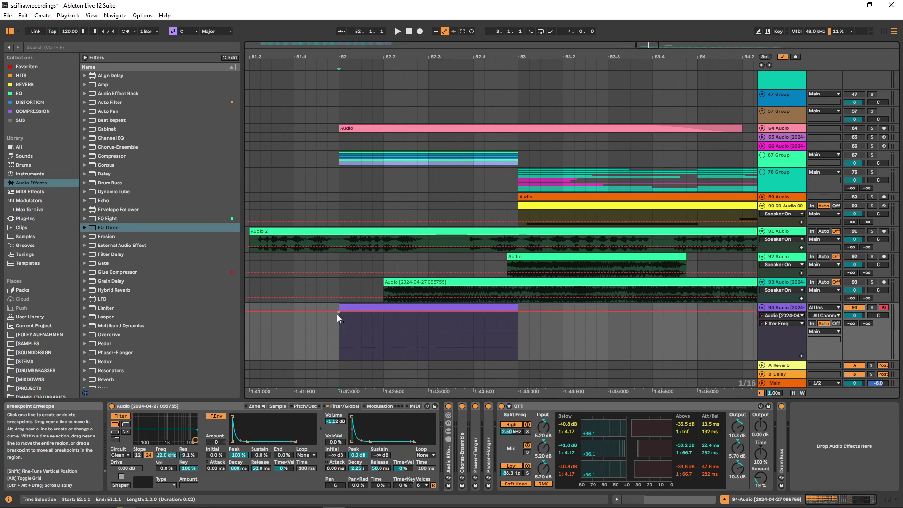
{"action": "left_click", "coordinate": [374, 313]}
{"action": "left_click_drag", "start_coordinate": [374, 314], "coordinate": [518, 346]}
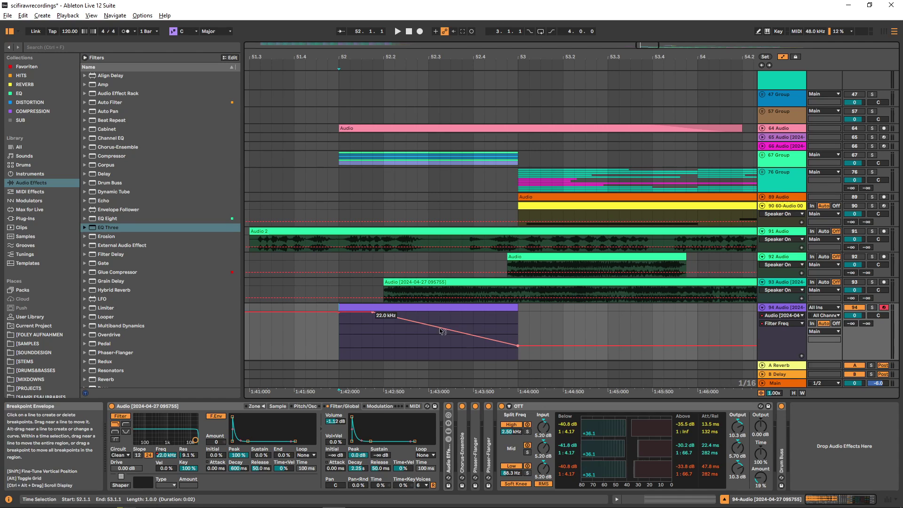
{"action": "left_click_drag", "start_coordinate": [393, 316], "coordinate": [393, 331], "text": "alt"}
{"action": "left_click", "coordinate": [337, 348]}
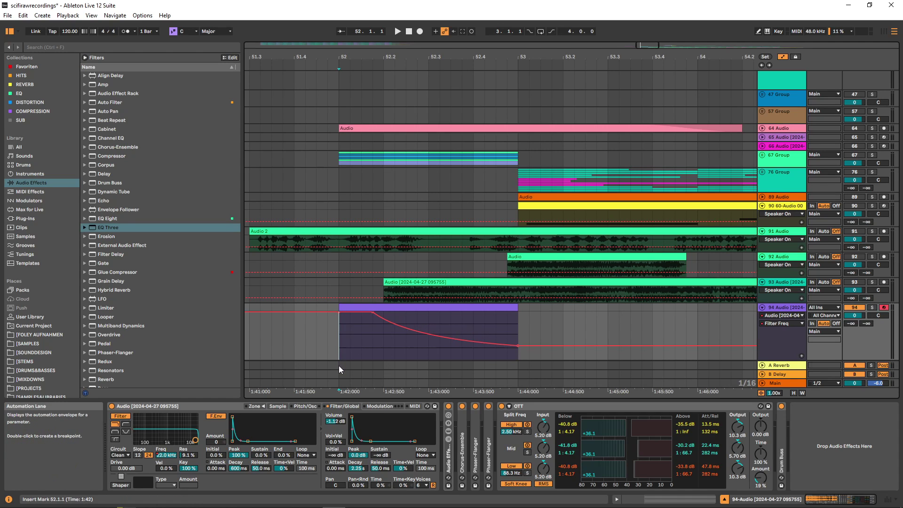
Step: Audition the filter sweep and raise its end point at bar 53 slightly, to about 243 Hz
{"action": "key", "text": "space"}
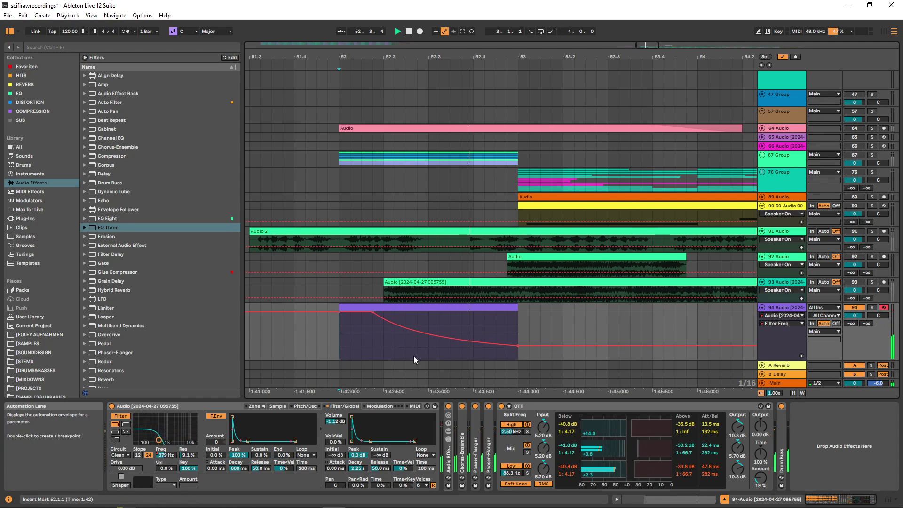
{"action": "left_click_drag", "start_coordinate": [517, 346], "coordinate": [518, 344]}
{"action": "key", "text": "space"}
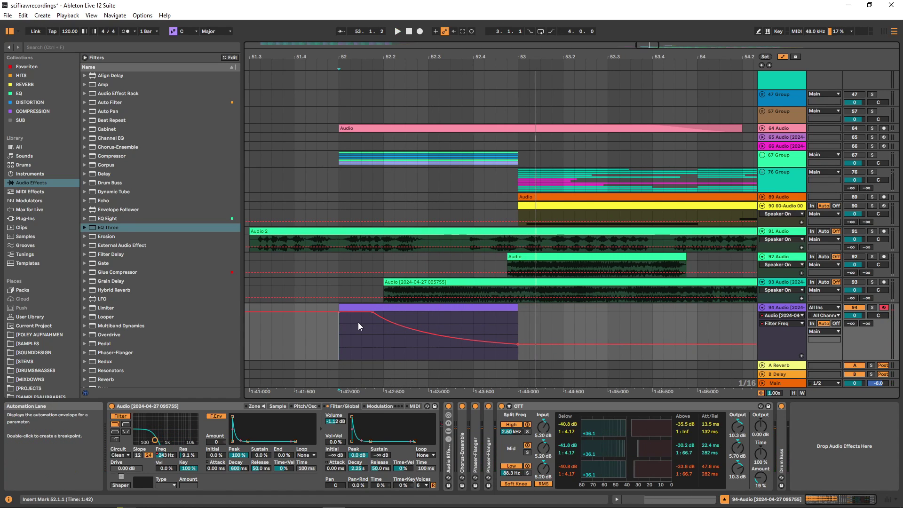
Step: Automate OTT's Amount to rise in a curve from about 52.1.4 to 100% at bar 53, and audition it
{"action": "left_click", "coordinate": [760, 476]}
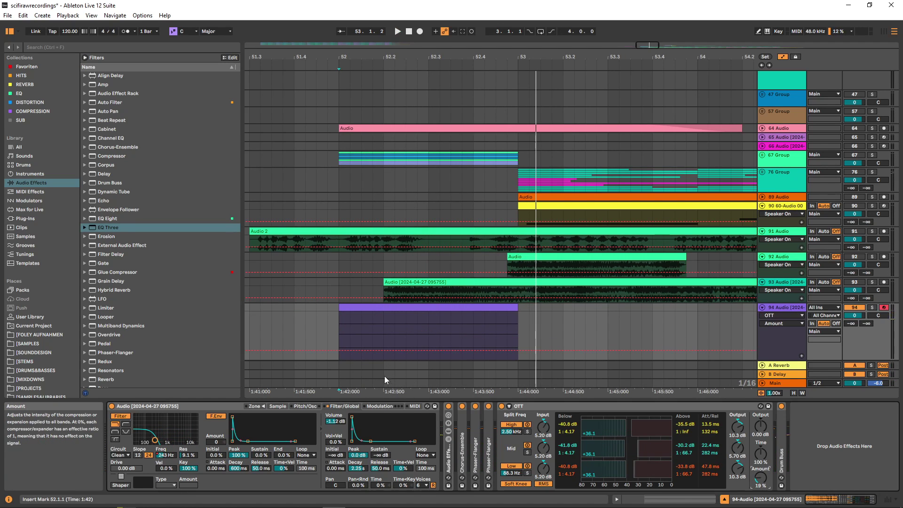
{"action": "left_click", "coordinate": [164, 455]}
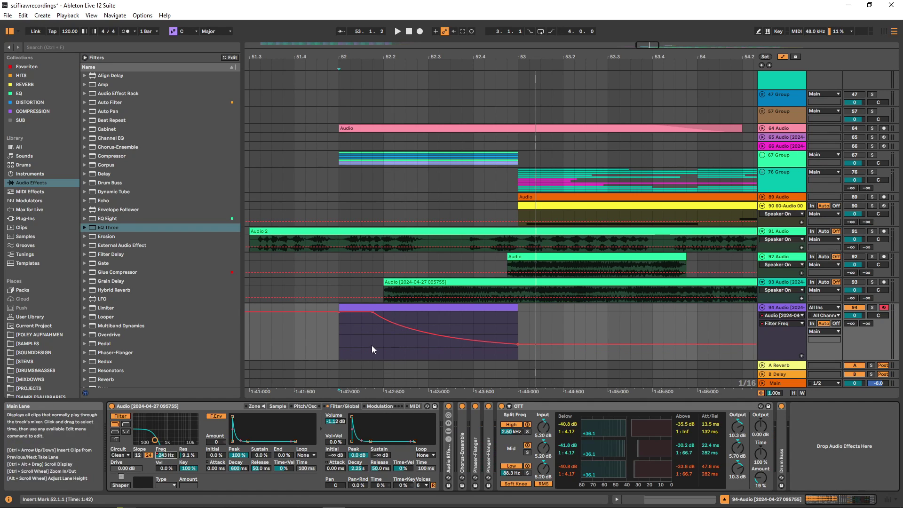
{"action": "mouse_move", "coordinate": [377, 312]}
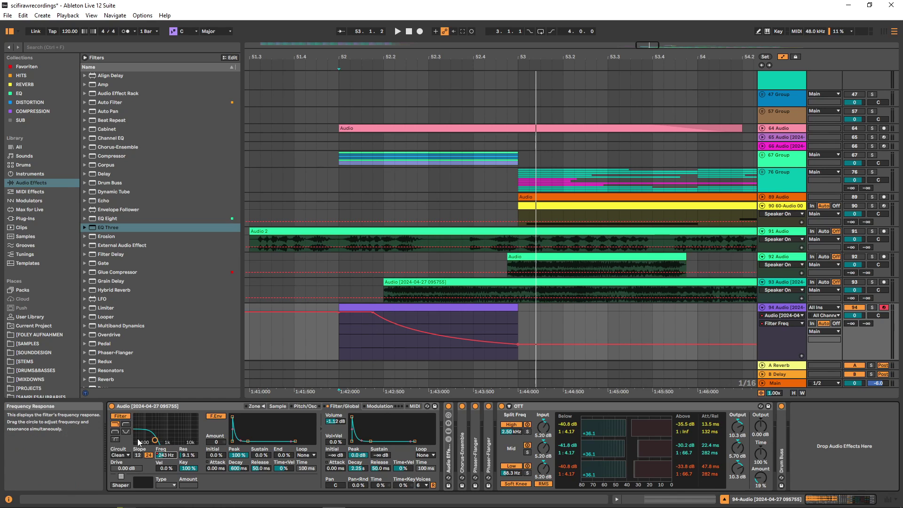
{"action": "left_click", "coordinate": [760, 479]}
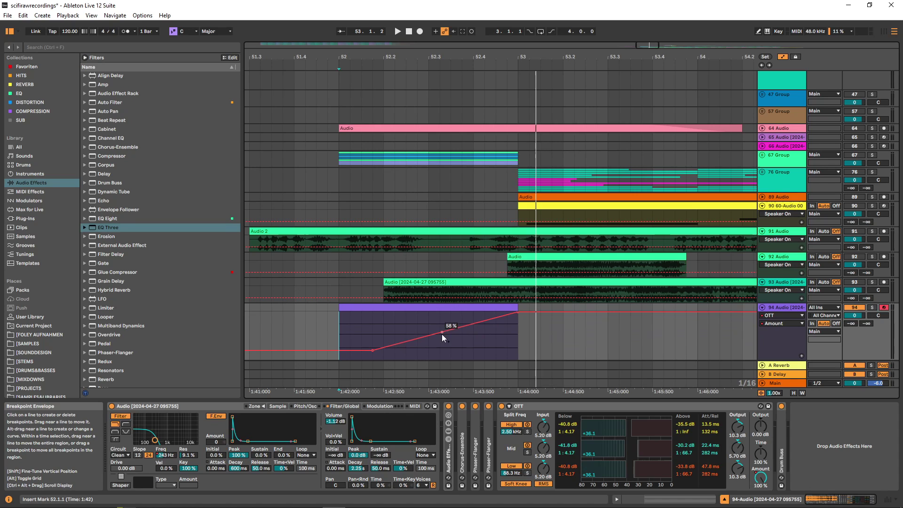
{"action": "left_click_drag", "start_coordinate": [439, 334], "coordinate": [439, 324], "text": "alt"}
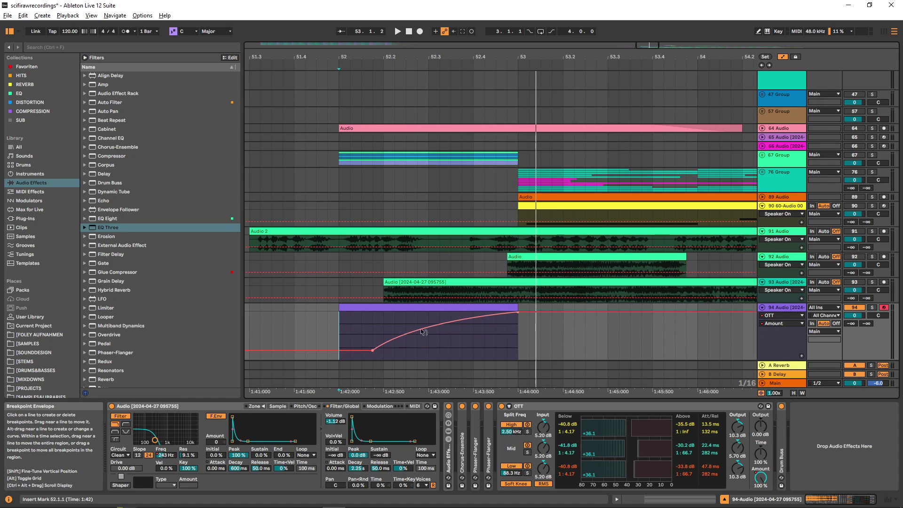
{"action": "key", "text": "space"}
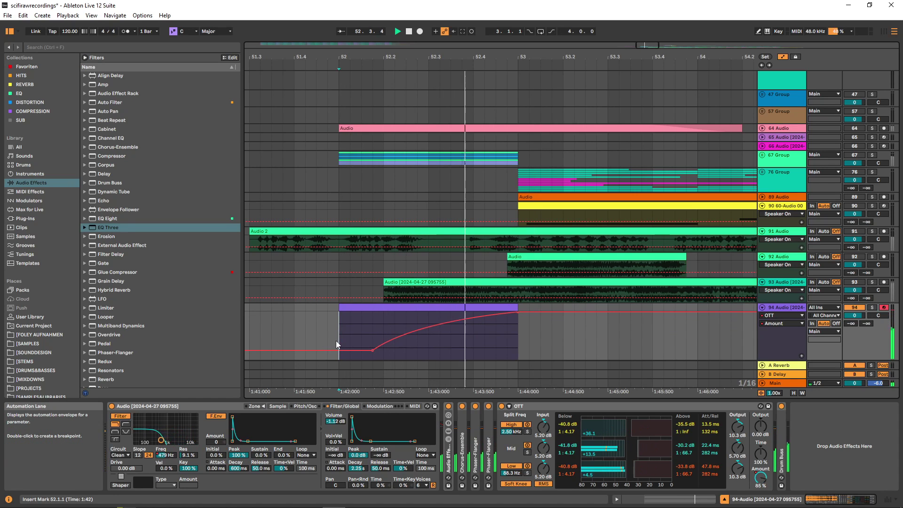
Step: Add a Glue Compressor at the end of the device chain with Soft on and Makeup at 5.08 dB
{"action": "left_click", "coordinate": [454, 339]}
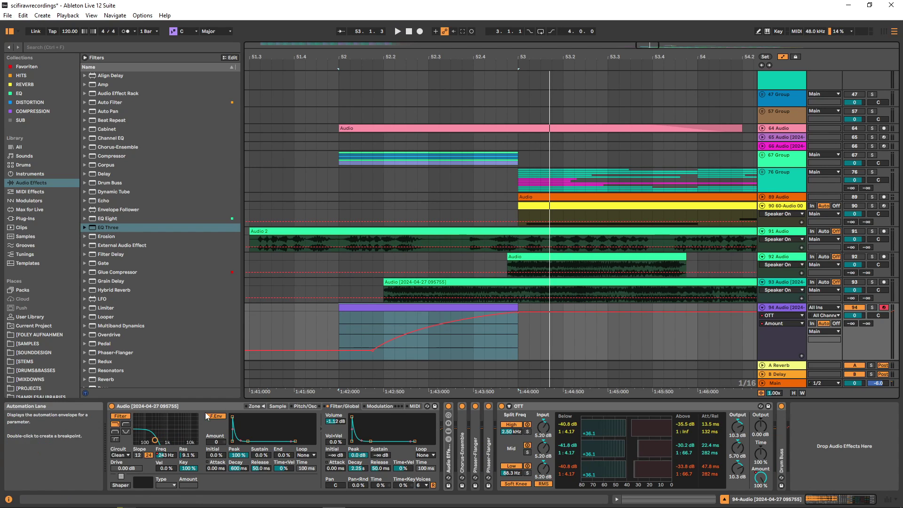
{"action": "double_click", "coordinate": [106, 273]}
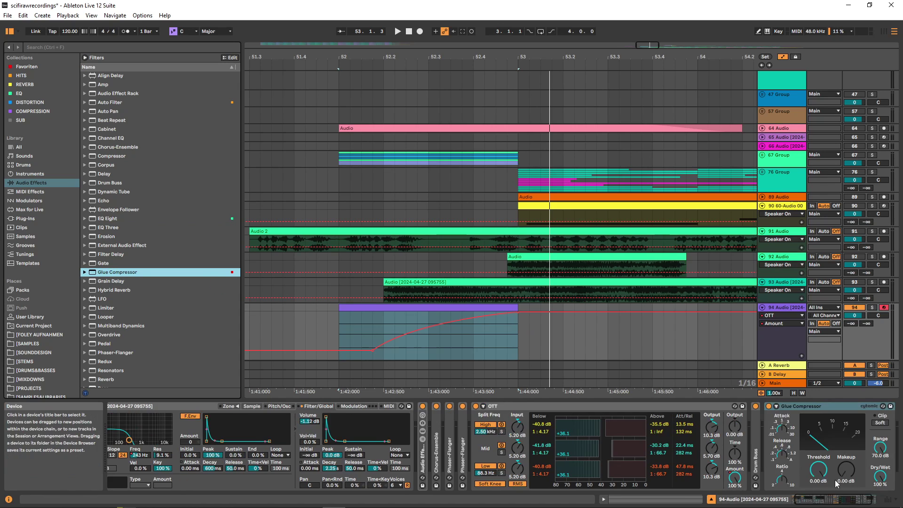
{"action": "left_click_drag", "start_coordinate": [846, 474], "coordinate": [847, 463]}
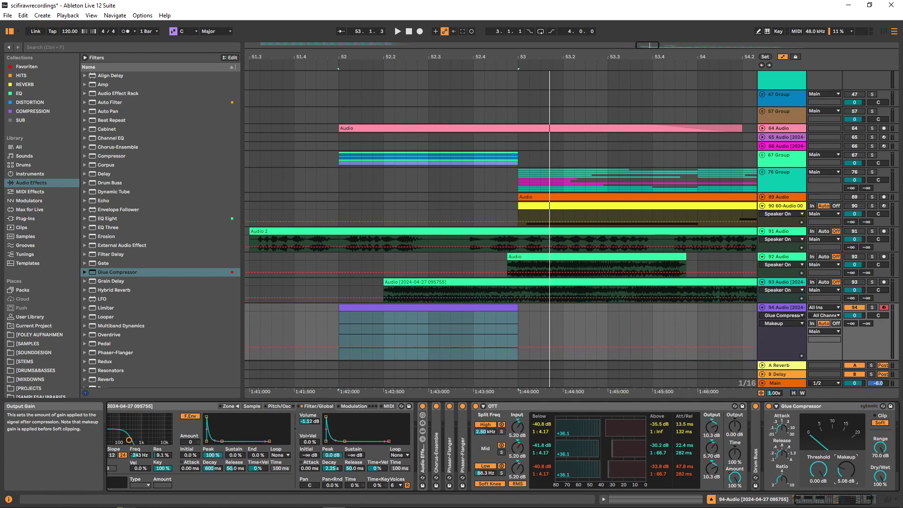
Step: Automate the Glue Compressor's Makeup to rise from about 52.1.4 to about 12.3 dB at bar 53, and audition it
{"action": "left_click", "coordinate": [374, 358]}
{"action": "left_click_drag", "start_coordinate": [489, 359], "coordinate": [518, 330]}
{"action": "key", "text": "space"}
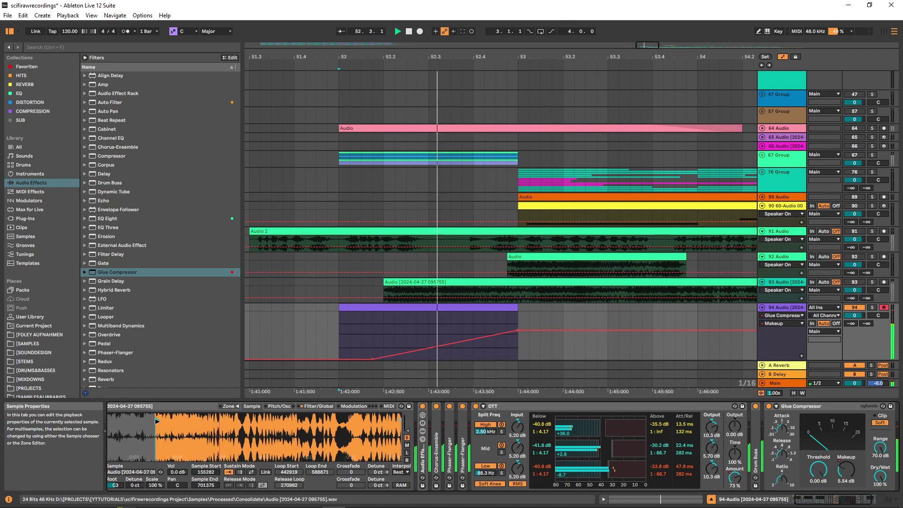
Step: Audition different sample start positions in Sampler and leave the start at about 104216
{"action": "left_click_drag", "start_coordinate": [157, 421], "coordinate": [109, 422]}
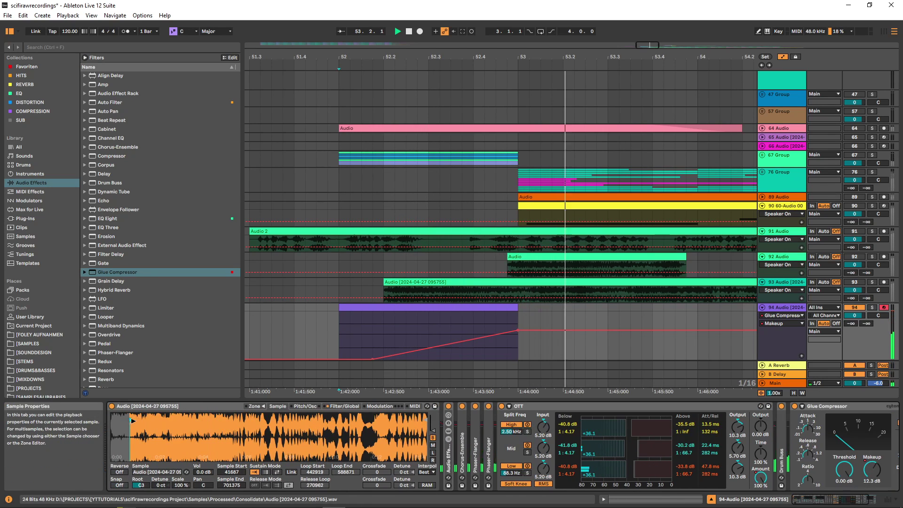
{"action": "mouse_move", "coordinate": [113, 423]}
{"action": "left_mouse_down"}
{"action": "mouse_move", "coordinate": [417, 416]}
{"action": "mouse_move", "coordinate": [113, 421]}
{"action": "mouse_move", "coordinate": [181, 421]}
{"action": "left_mouse_up"}
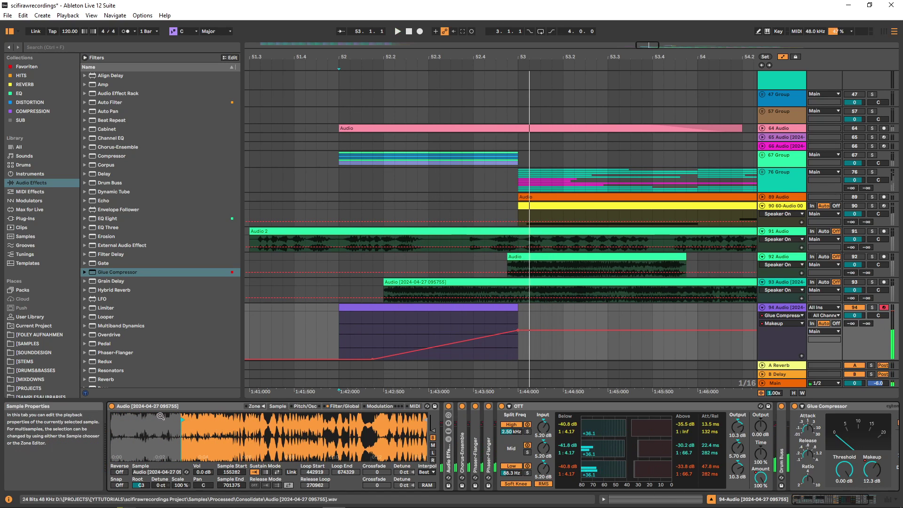
{"action": "mouse_move", "coordinate": [181, 421]}
{"action": "left_mouse_down"}
{"action": "mouse_move", "coordinate": [279, 420]}
{"action": "mouse_move", "coordinate": [171, 420]}
{"action": "mouse_move", "coordinate": [299, 422]}
{"action": "mouse_move", "coordinate": [159, 426]}
{"action": "left_mouse_up"}
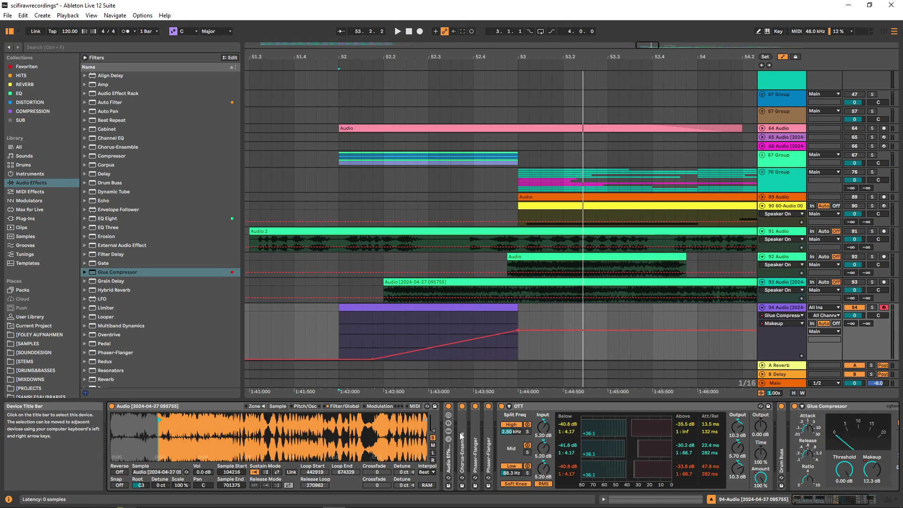
Step: Select the purple MIDI clip and show Sampler's filter and global settings
{"action": "left_click", "coordinate": [356, 306]}
{"action": "left_click", "coordinate": [345, 406]}
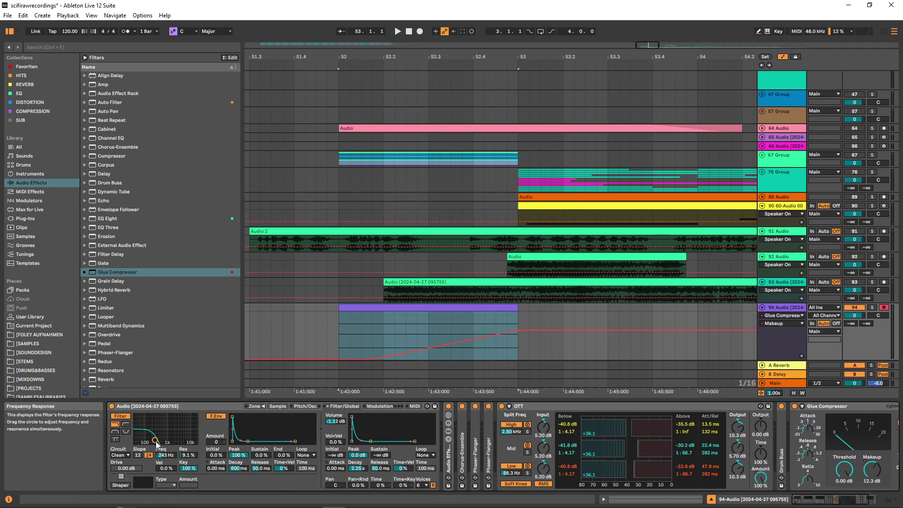